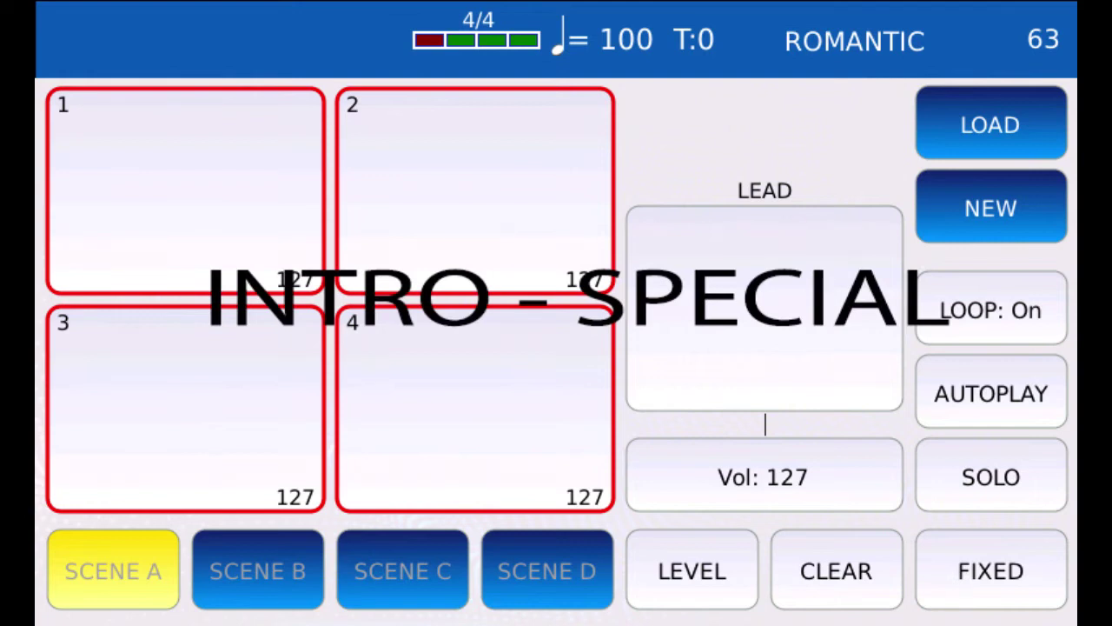
click(257, 570)
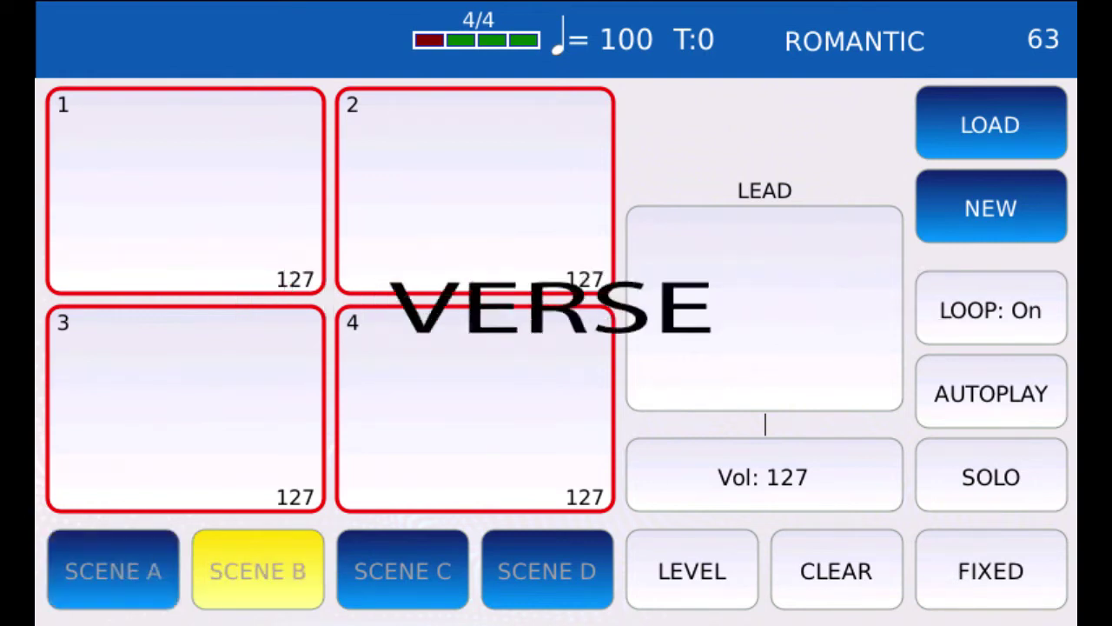
click(402, 570)
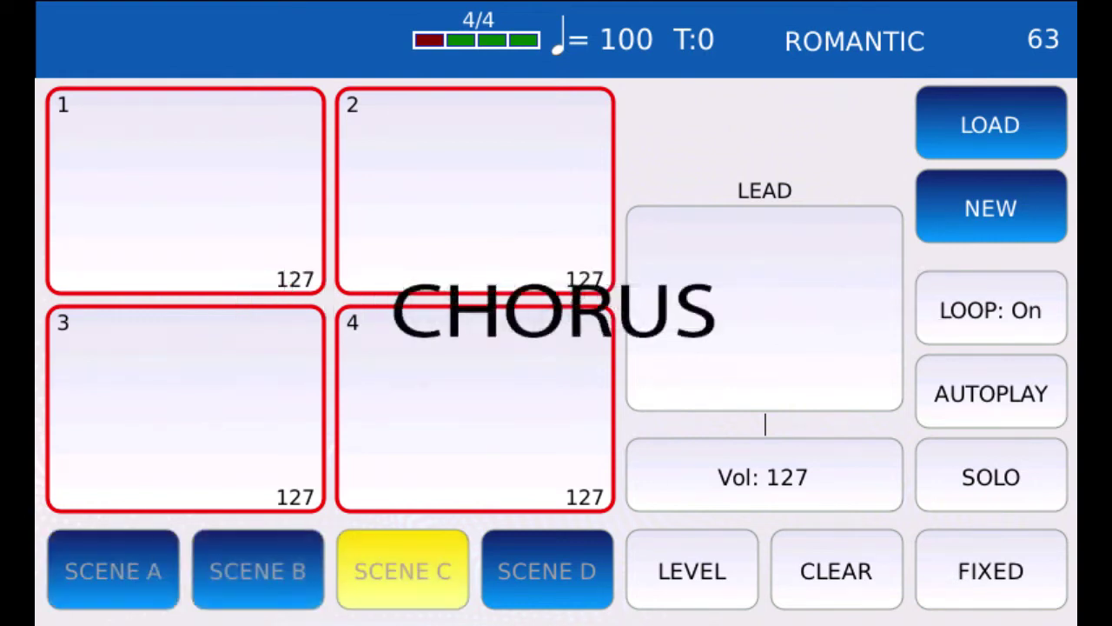
click(546, 570)
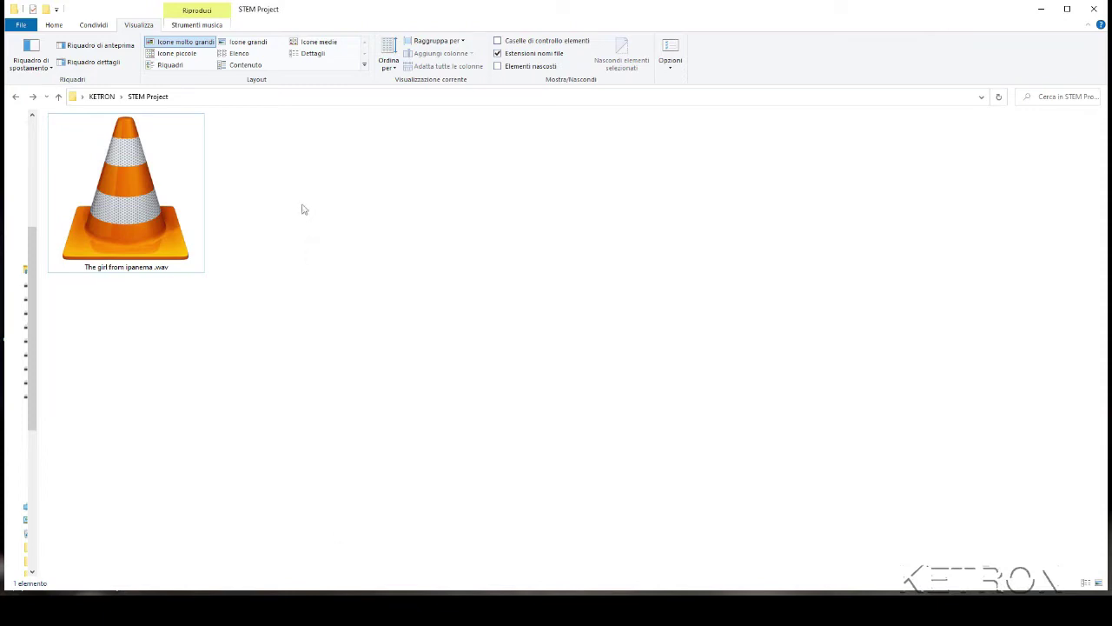
Make a new folder named THEGIRL_142 in STEM Project, beside The girl from ipanema .wav.
right_click(274, 239)
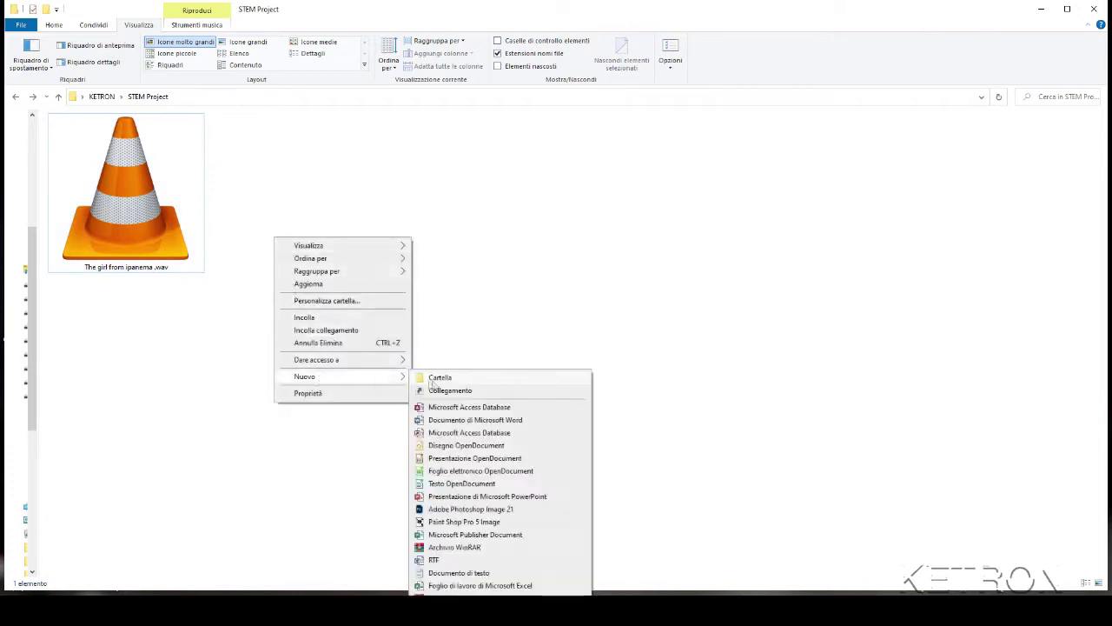
click(432, 379)
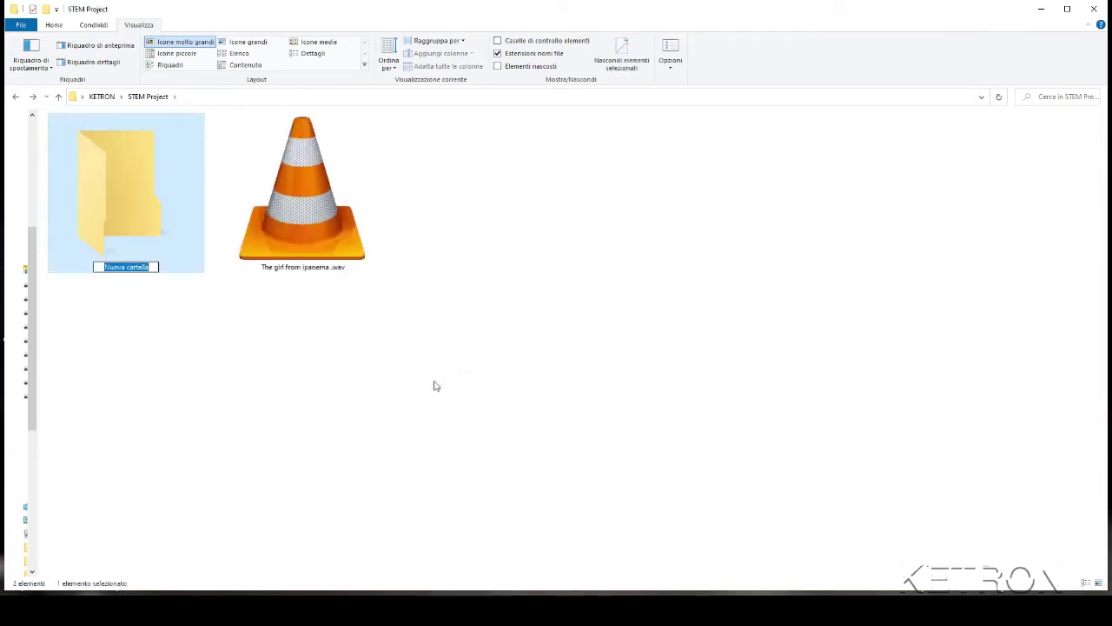
text(THEGIRL_142)
key(Return)
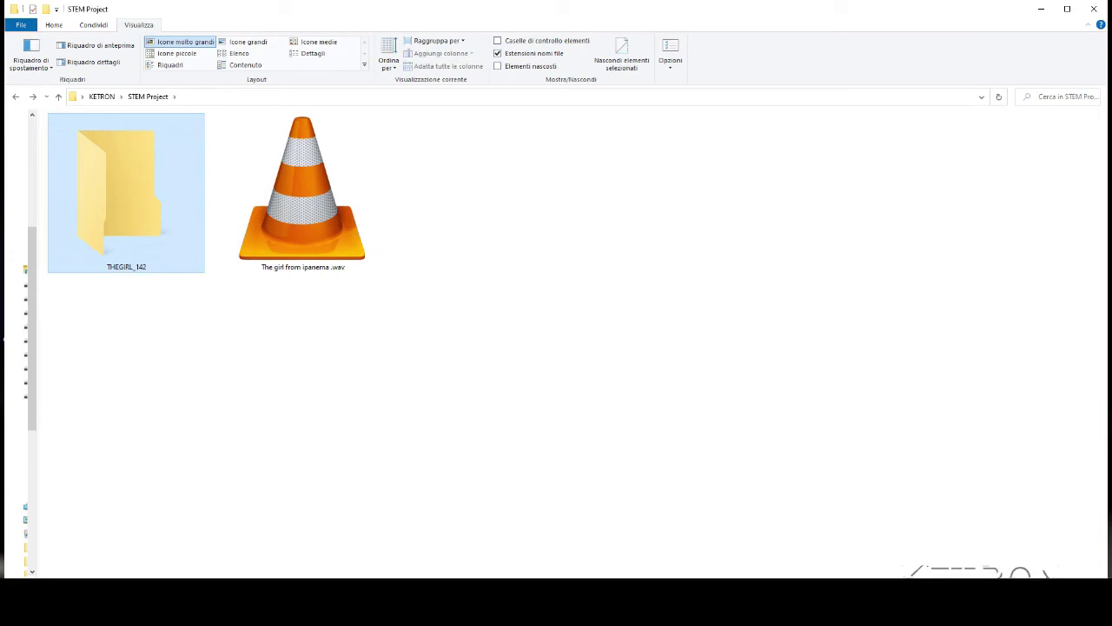
Reopen The girl from ipanema .wav from the recent files and enlarge its waveform window.
click(382, 543)
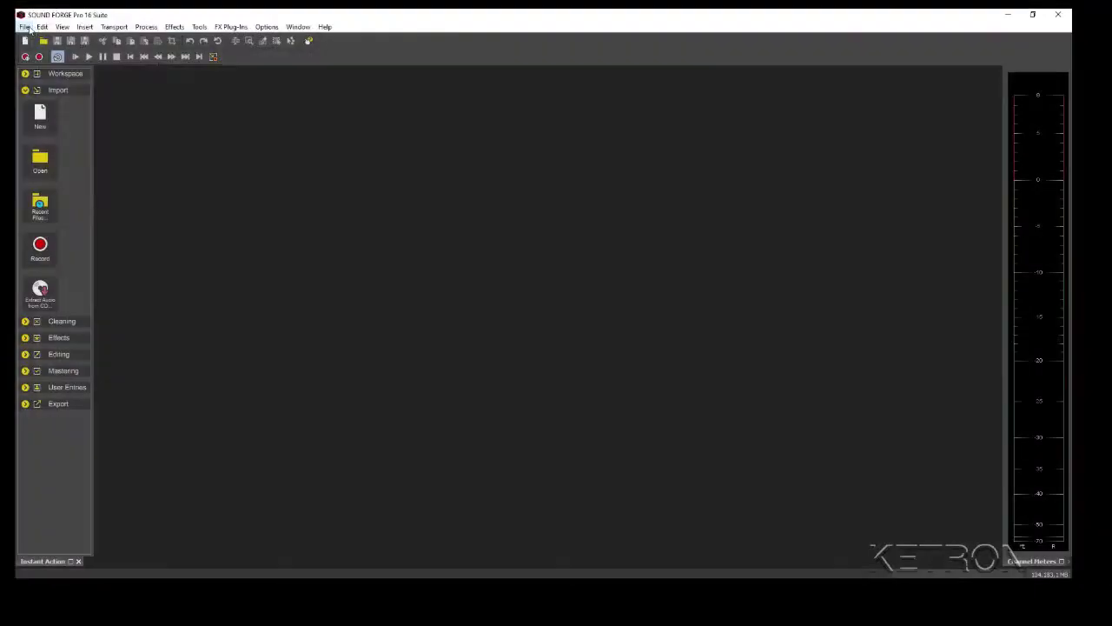
click(25, 27)
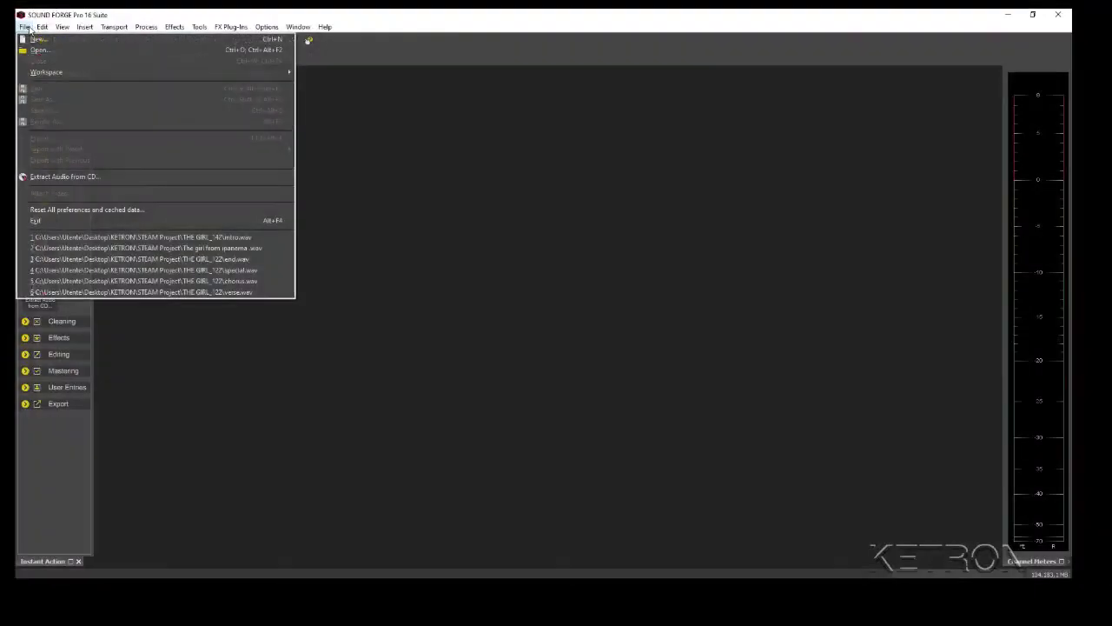
click(114, 248)
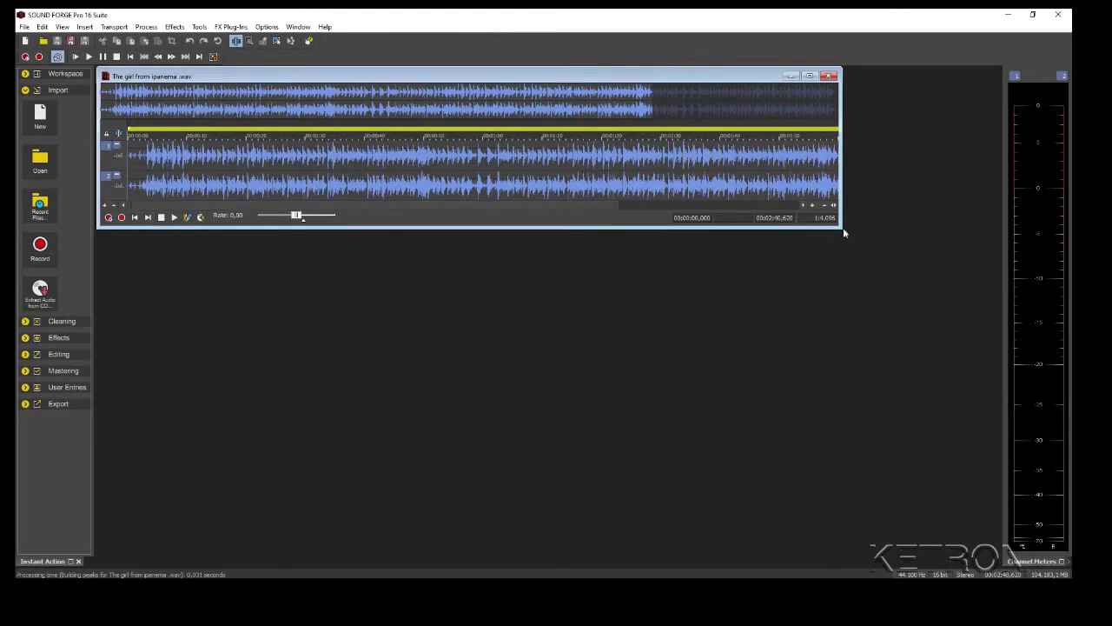
drag(840, 228, 1000, 518)
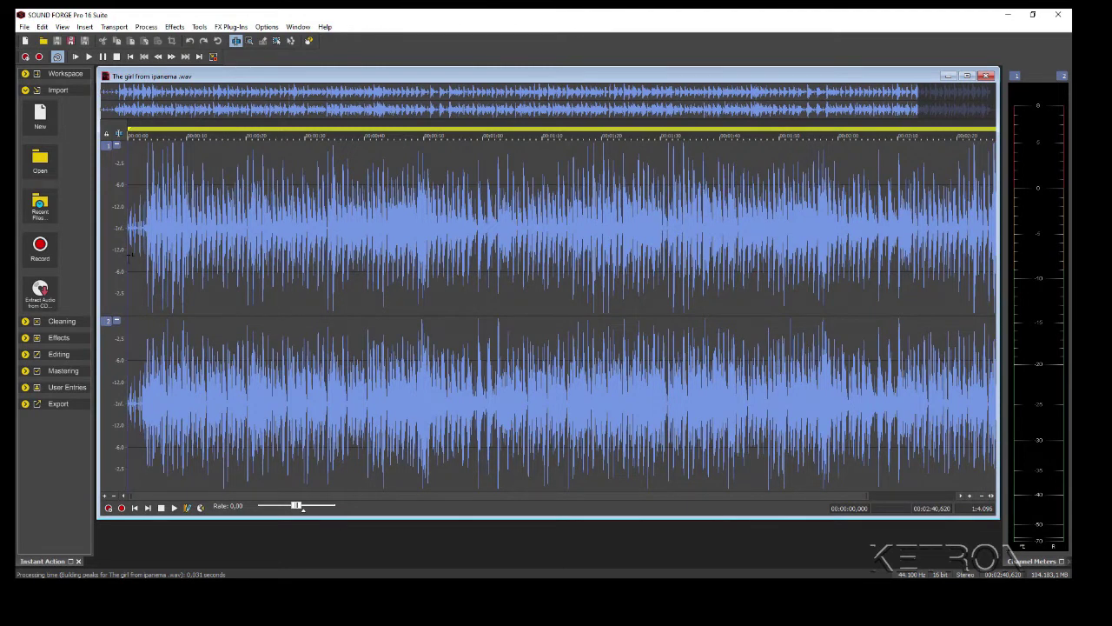
Play the song's opening, stop at the first strong beat and insert marker 2 at about 10.16 s.
scroll(129, 255, up, 4)
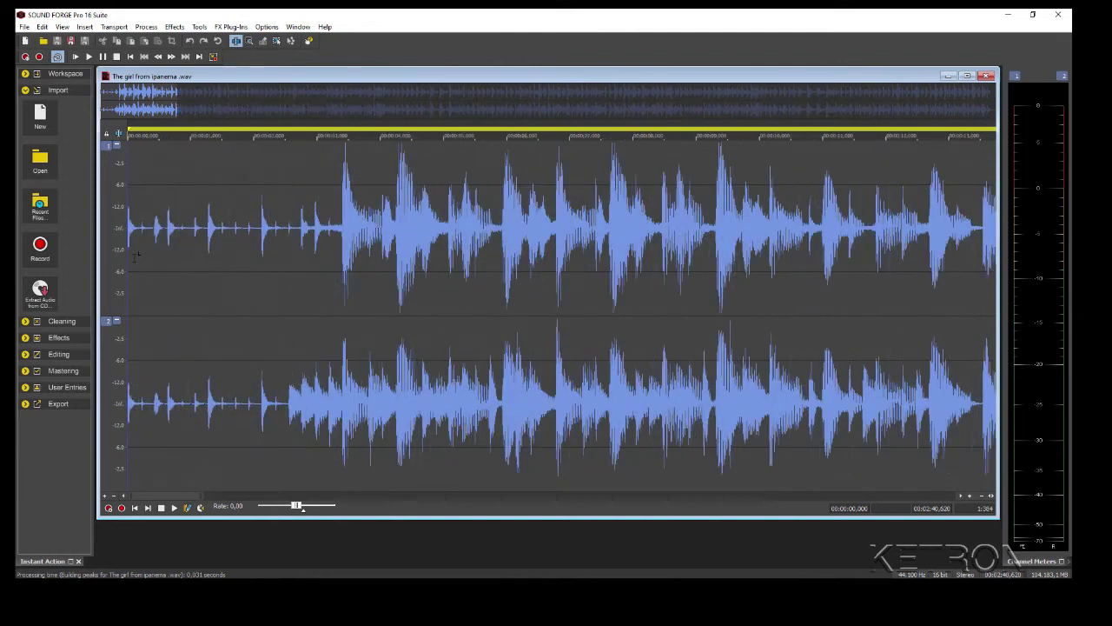
scroll(157, 251, down, 2)
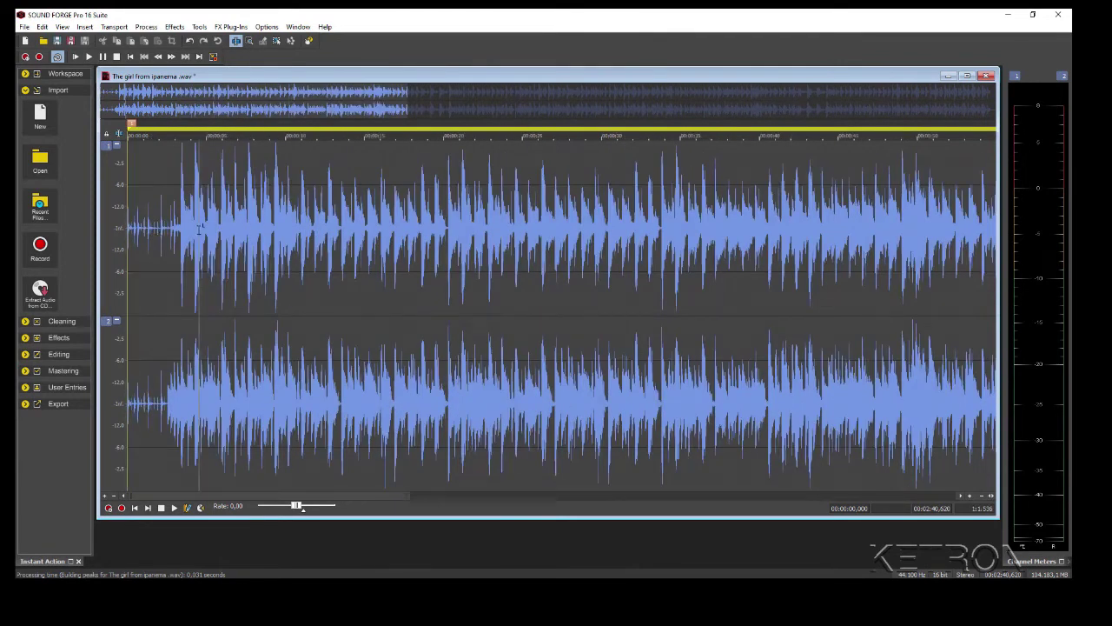
key(space)
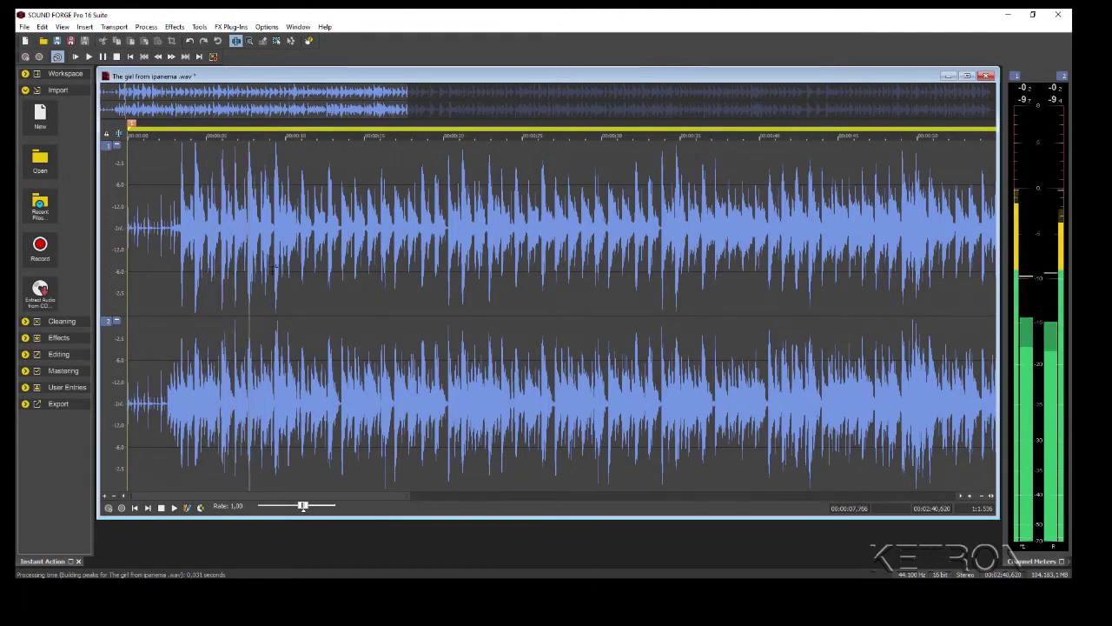
key(Up)
key(Up)
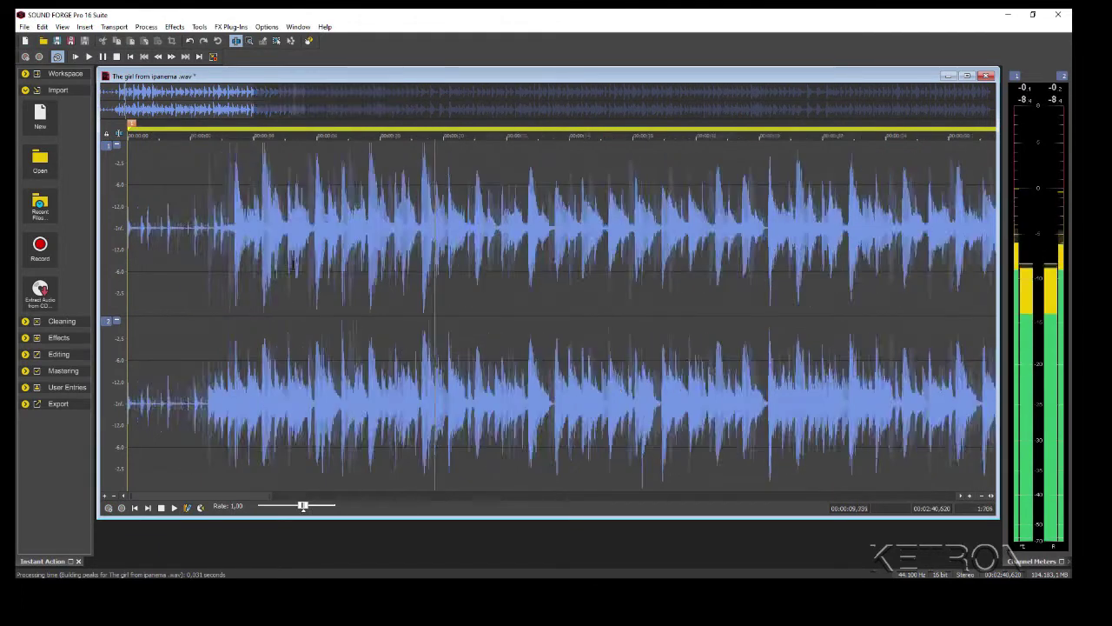
key(space)
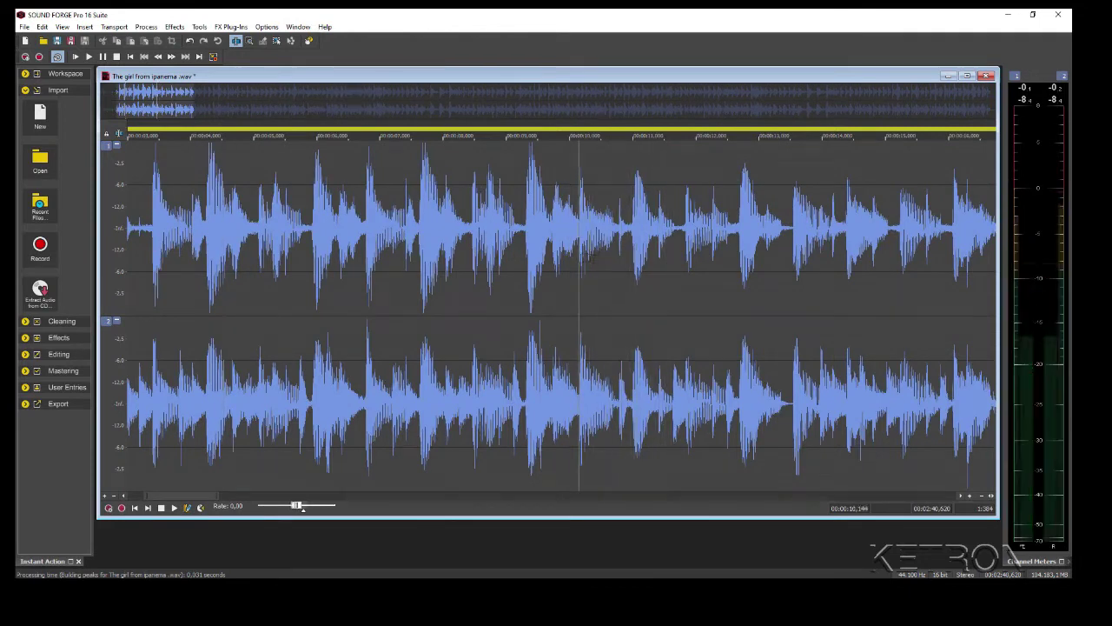
key(Up)
key(Up)
key(Up)
key(Up)
key(Up)
key(Up)
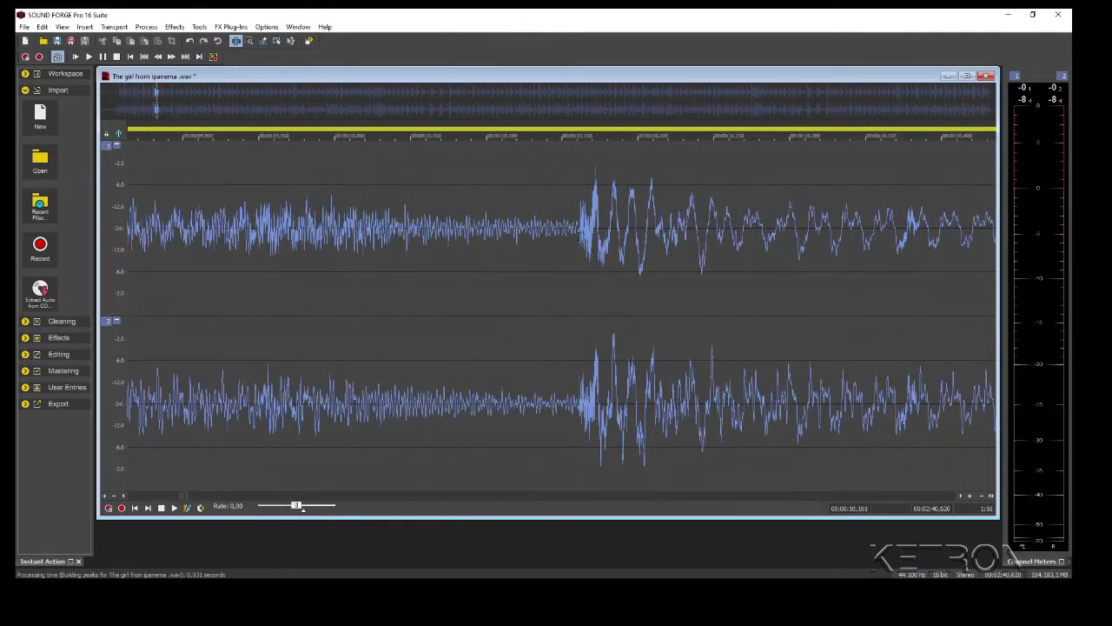
key(m)
Replay from marker 2 to check it, stopping near the next section change.
key(Down)
key(Down)
key(Down)
key(Down)
key(Down)
key(Down)
key(Down)
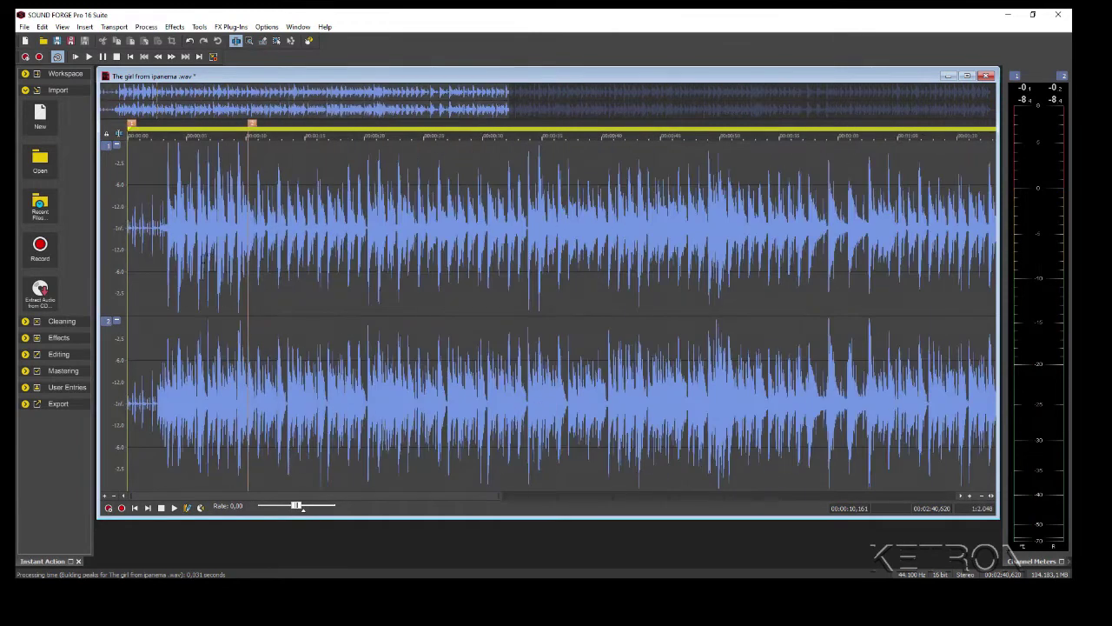
key(space)
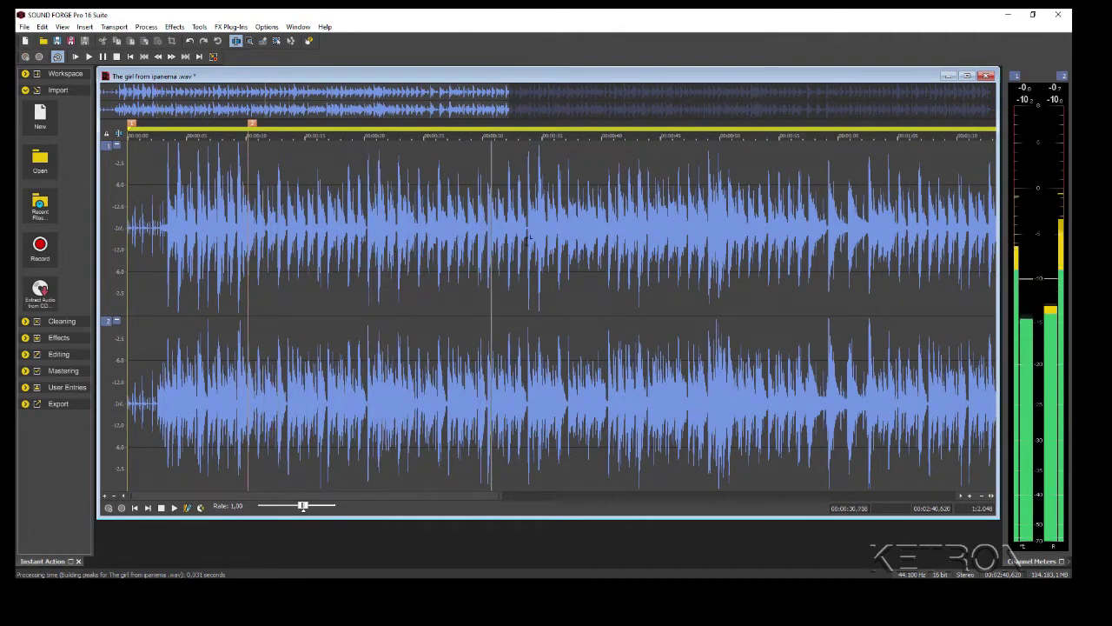
scroll(532, 231, up, 1)
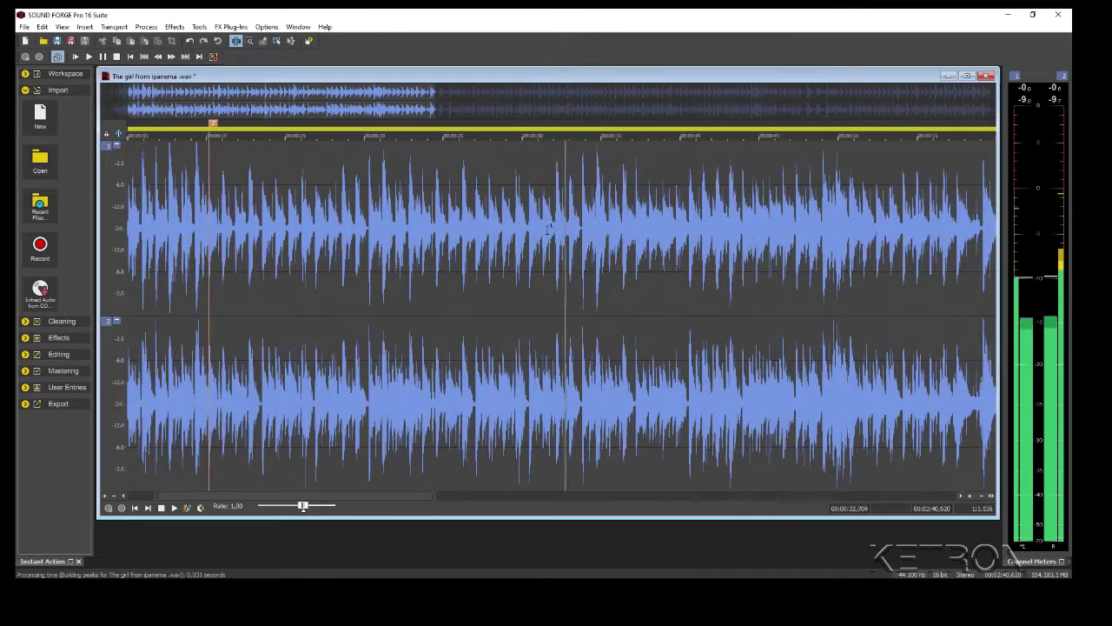
scroll(661, 258, up, 1)
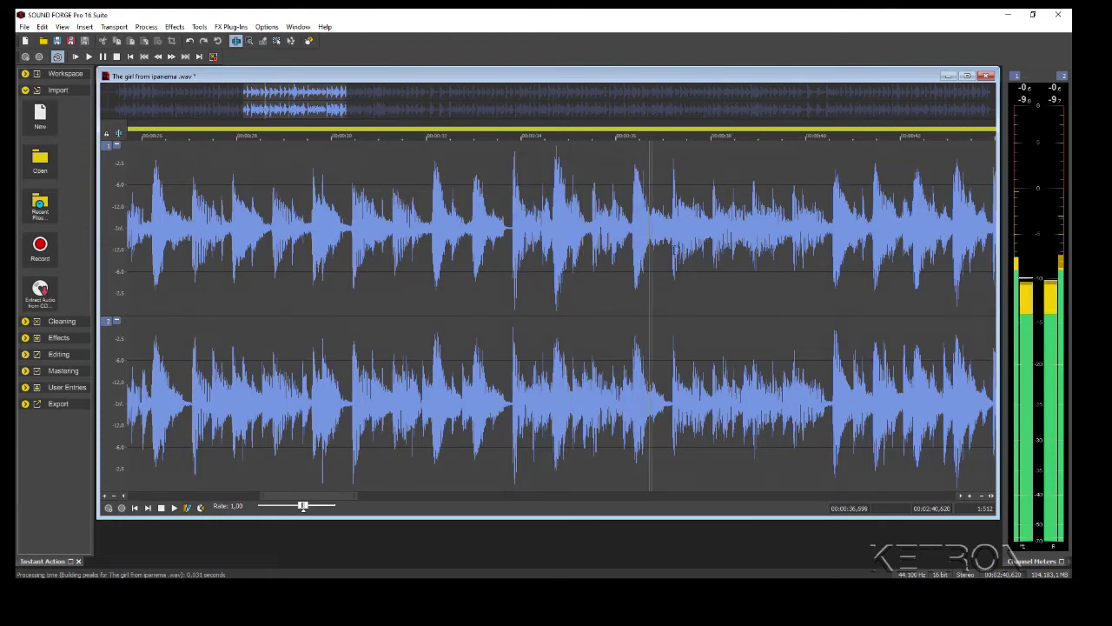
key(space)
scroll(672, 242, up, 6)
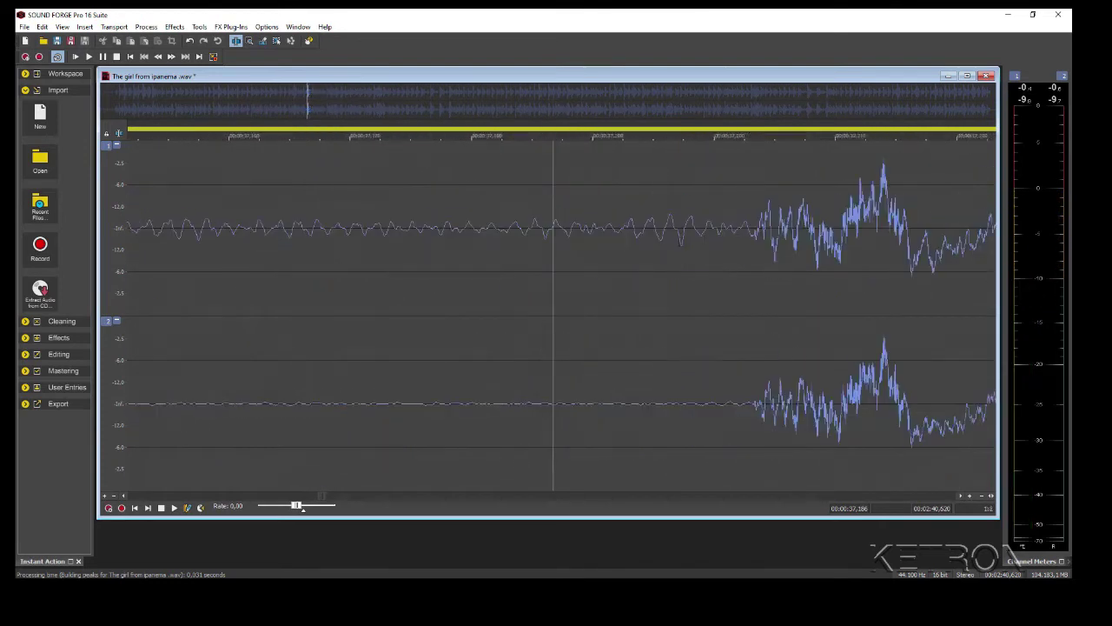
Audition from about 37.2 s and set the position at the section change near 1:04.25.
click(755, 305)
scroll(780, 248, down, 8)
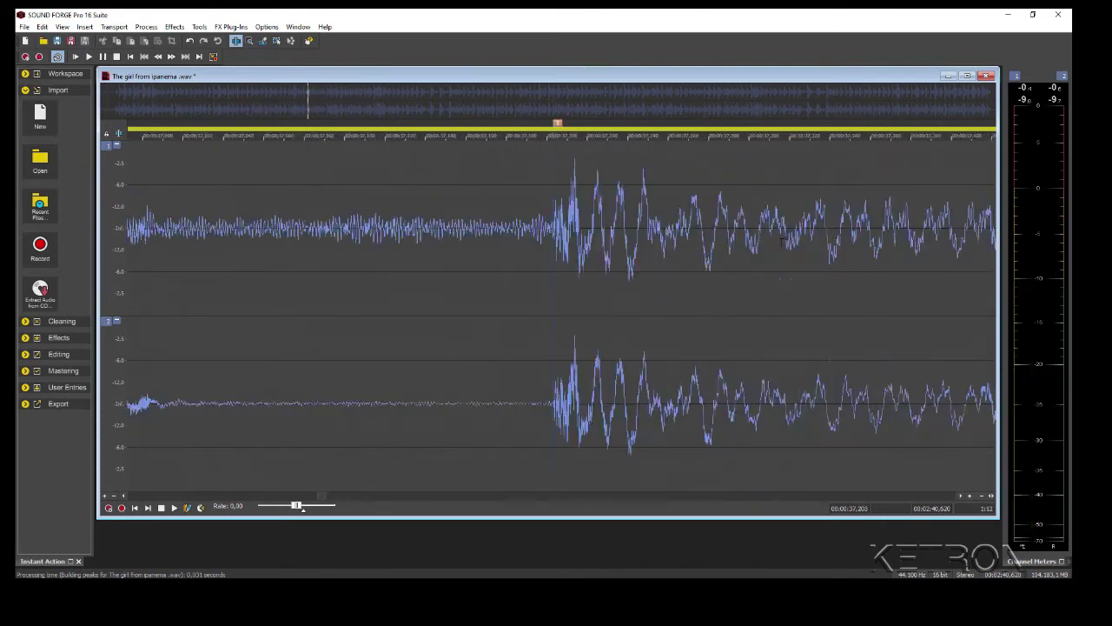
key(space)
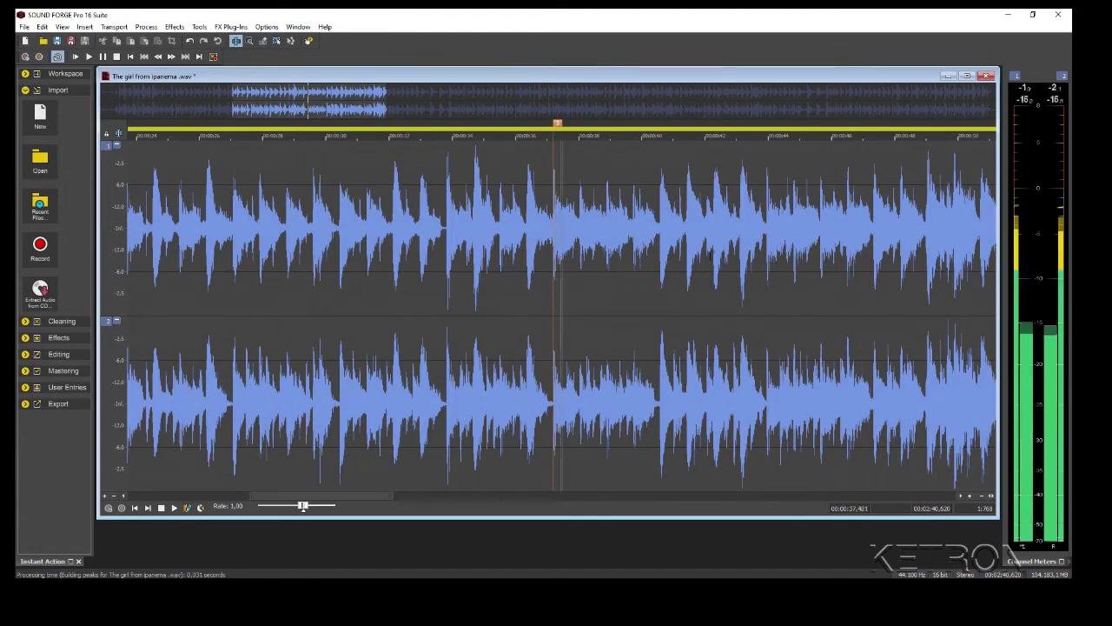
scroll(562, 312, down, 2)
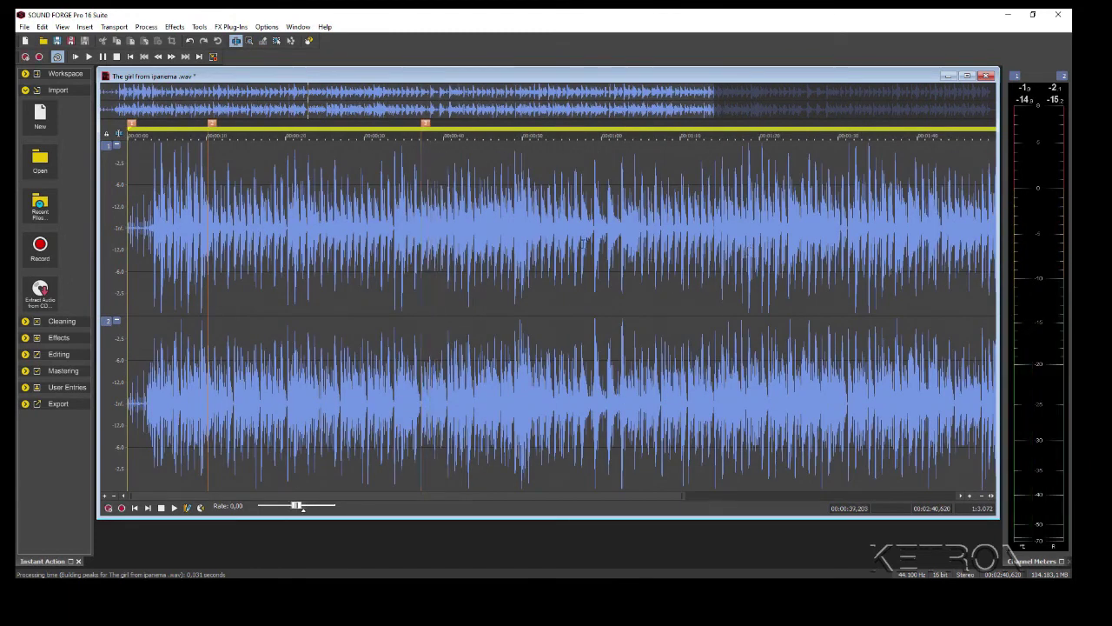
scroll(561, 312, up, 2)
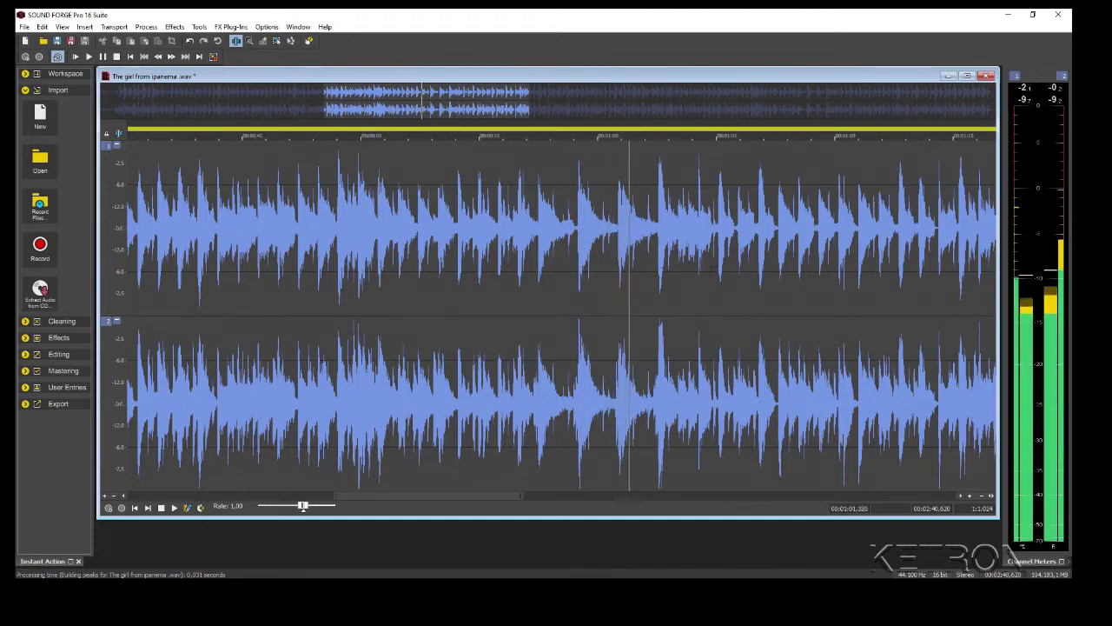
scroll(699, 276, up, 2)
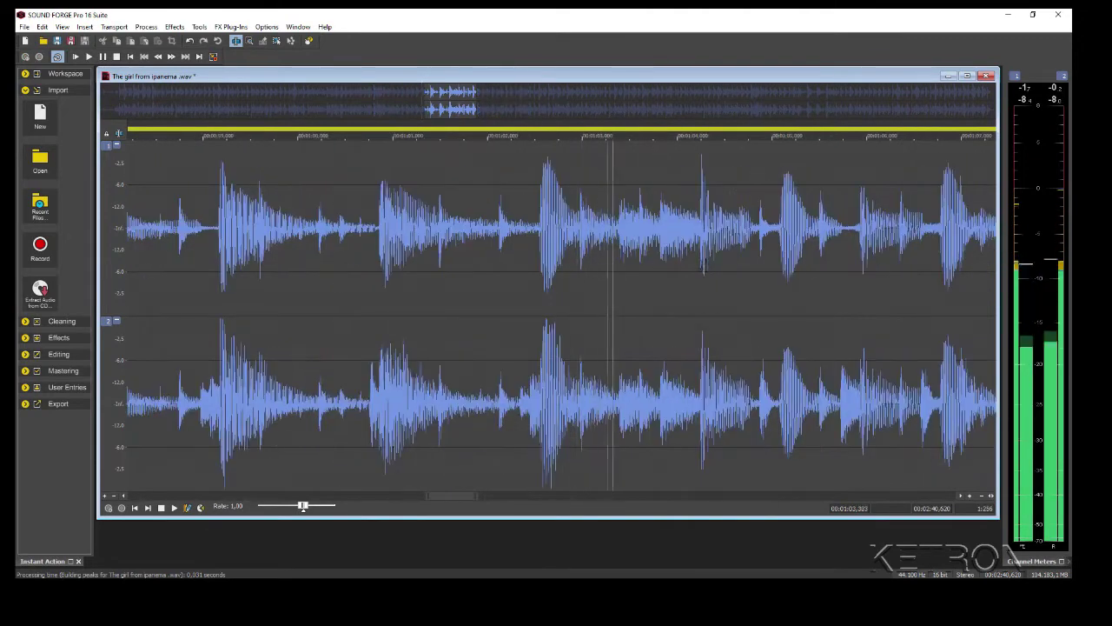
key(space)
scroll(702, 263, up, 5)
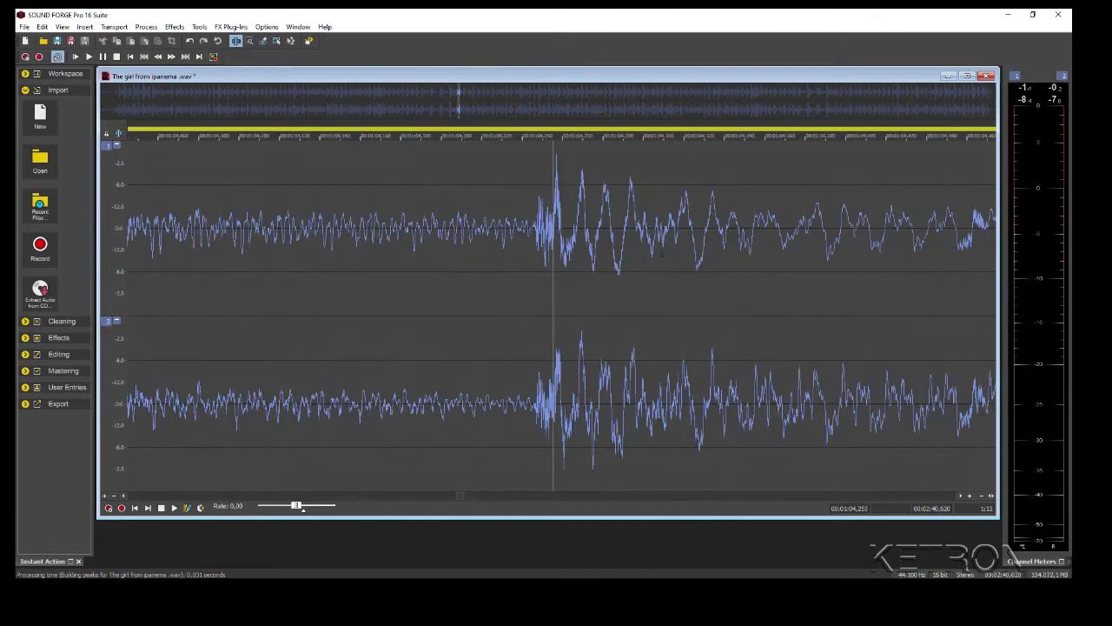
click(533, 312)
scroll(534, 232, down, 10)
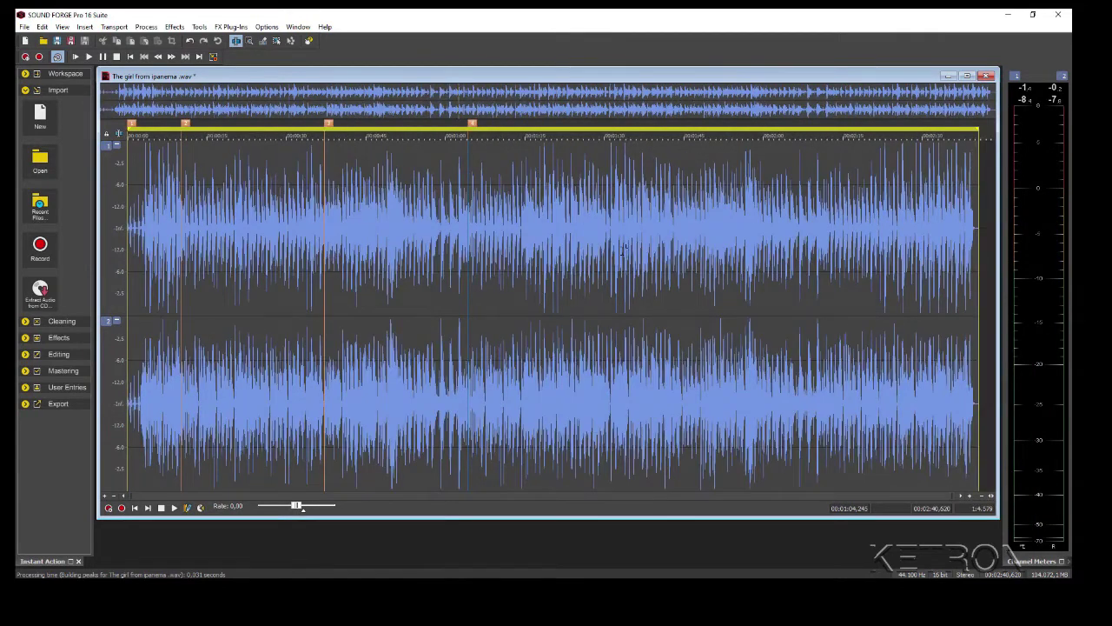
Add a marker where sound resumes after the silence near 1:31.3, then play on to check it.
click(608, 241)
key(space)
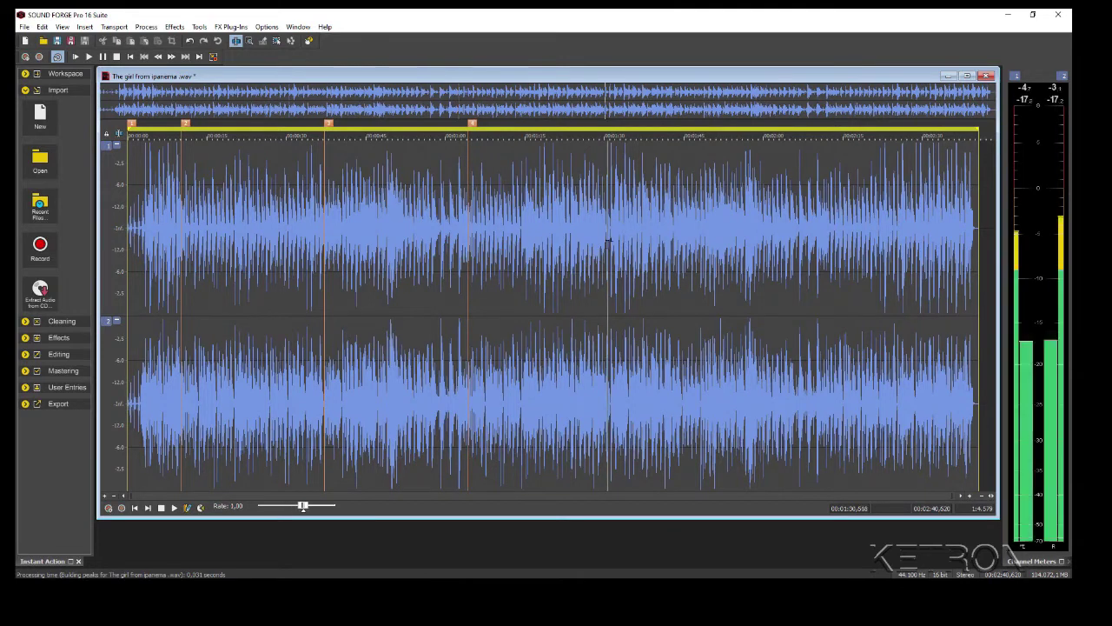
scroll(591, 239, up, 3)
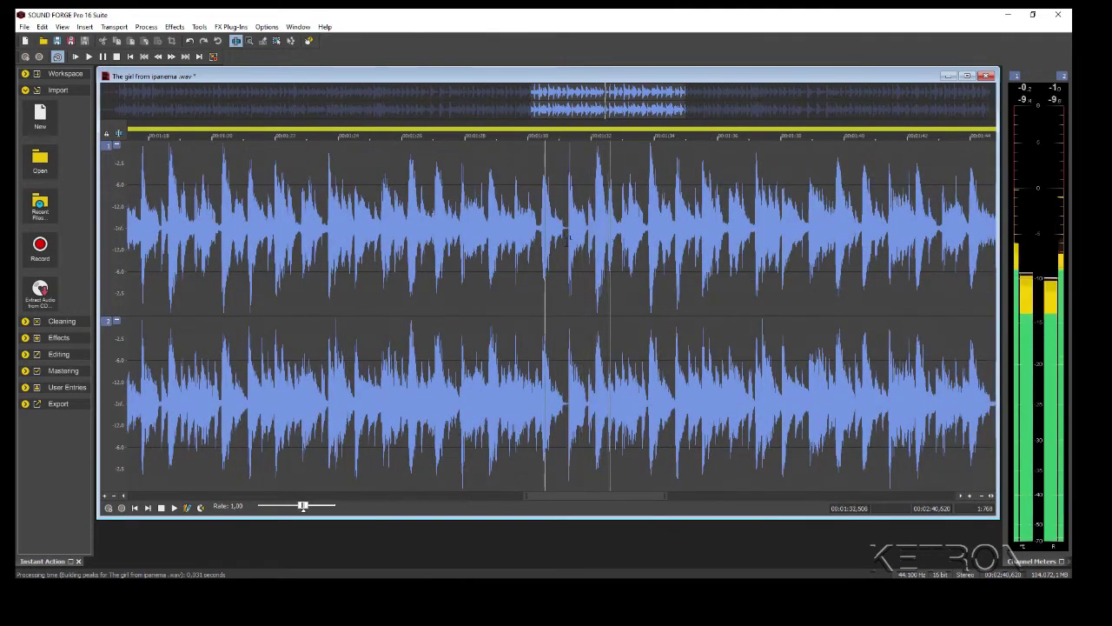
key(space)
scroll(609, 239, up, 4)
click(608, 233)
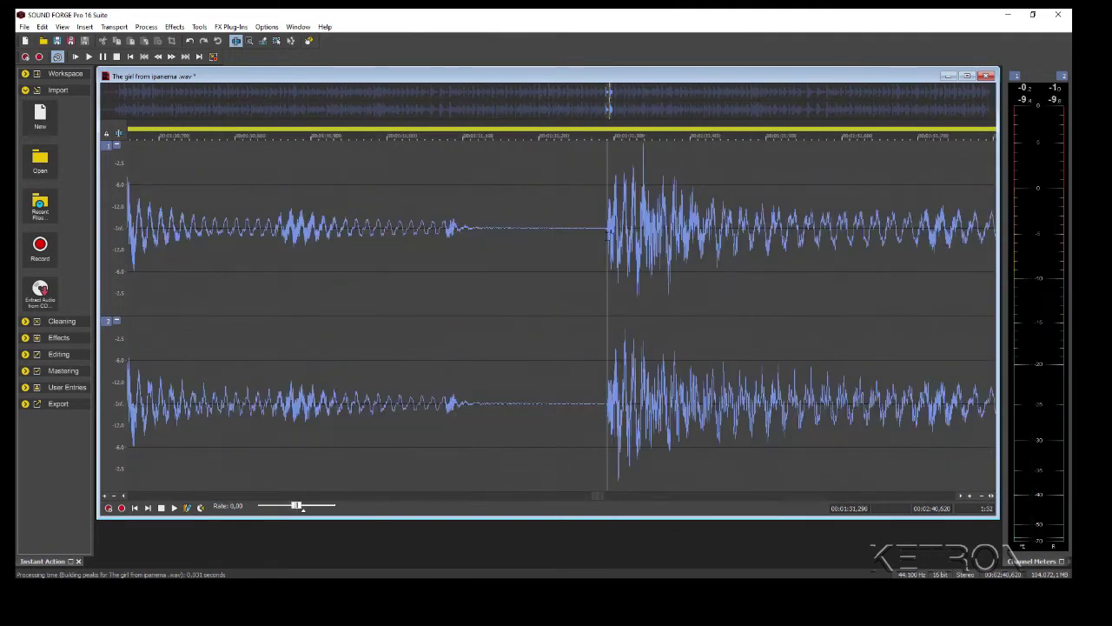
key(m)
key(space)
scroll(643, 218, down, 4)
Audition from about 1:42.5 and place marker 6 at 1:44.81 where the beat resumes.
scroll(643, 217, down, 2)
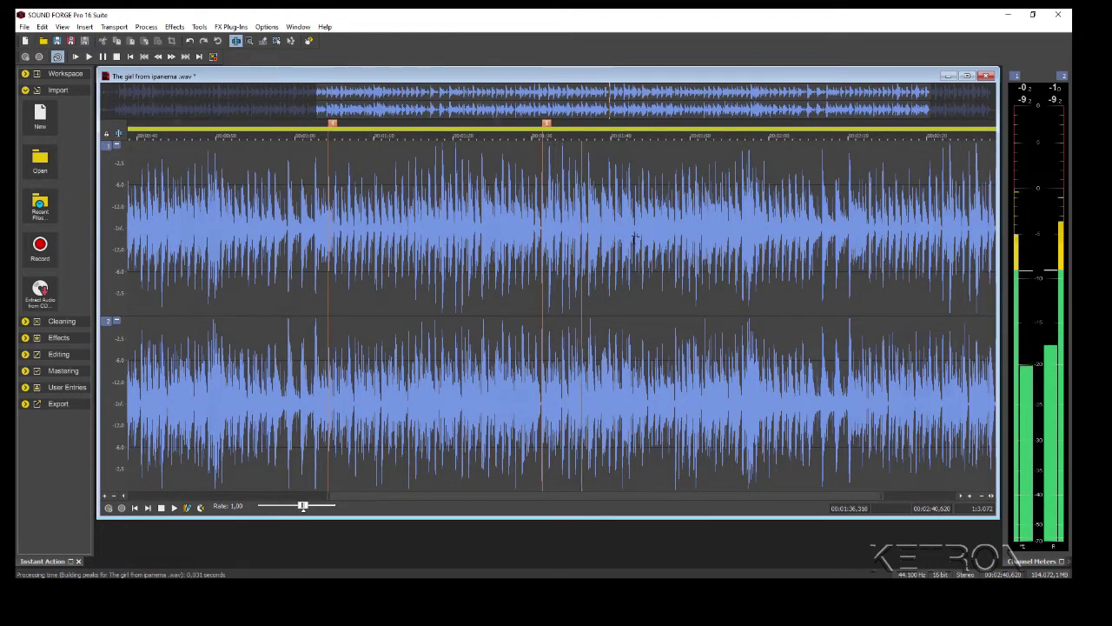
scroll(635, 237, up, 1)
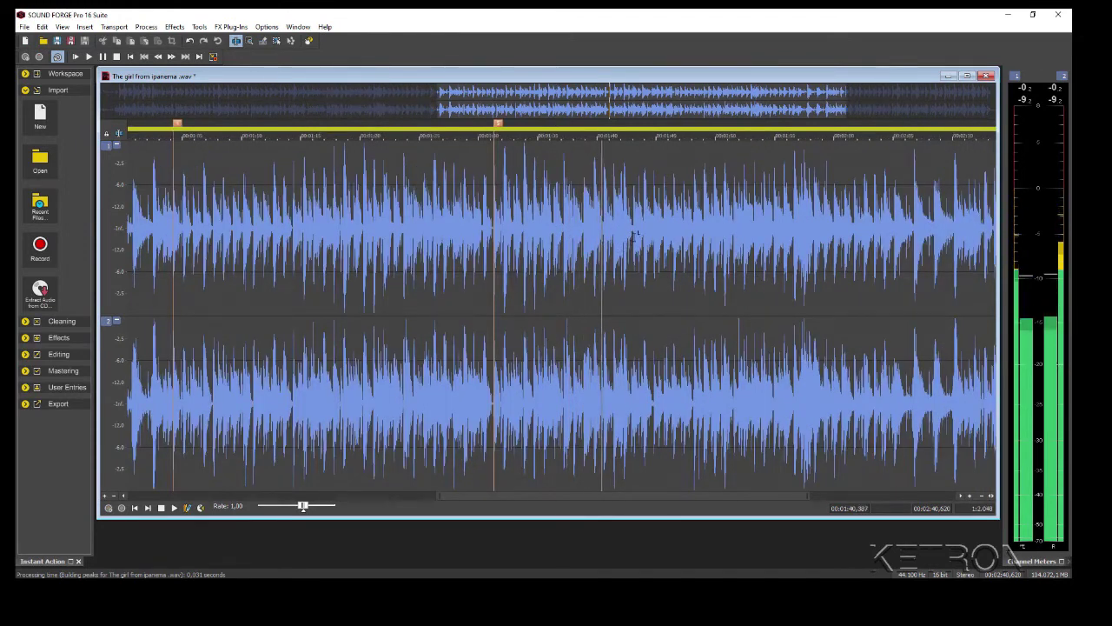
scroll(632, 232, up, 3)
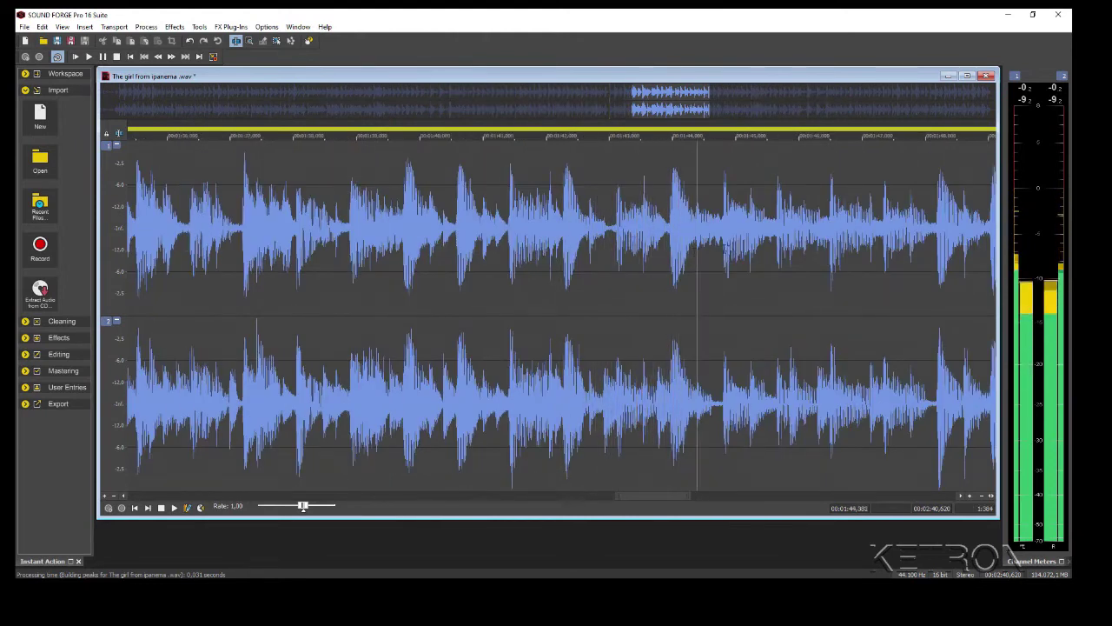
scroll(728, 251, down, 2)
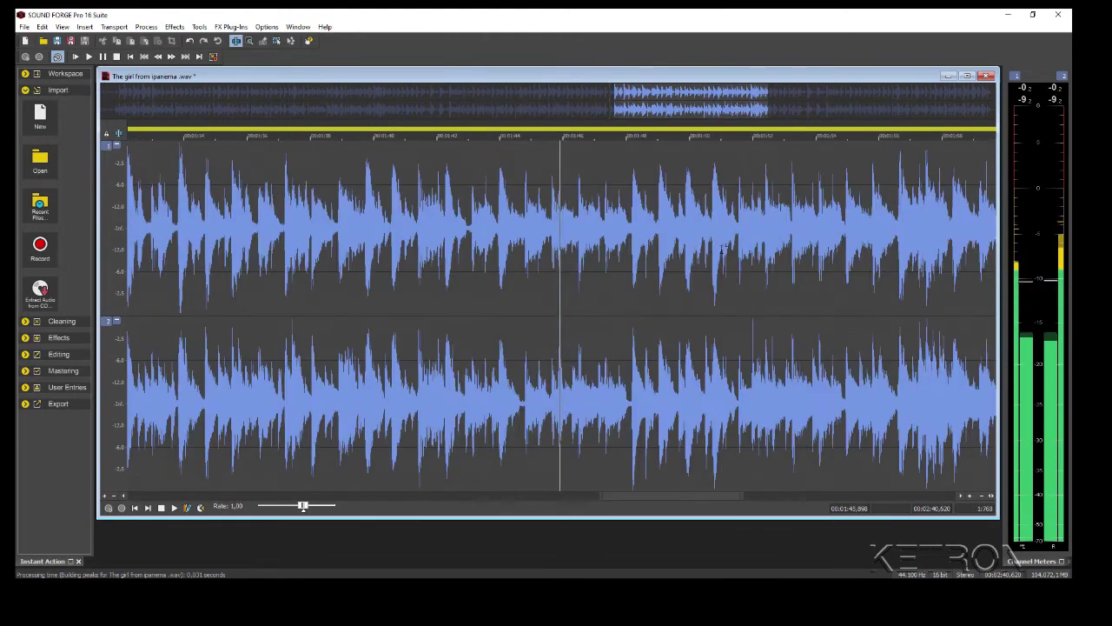
key(space)
click(579, 234)
key(space)
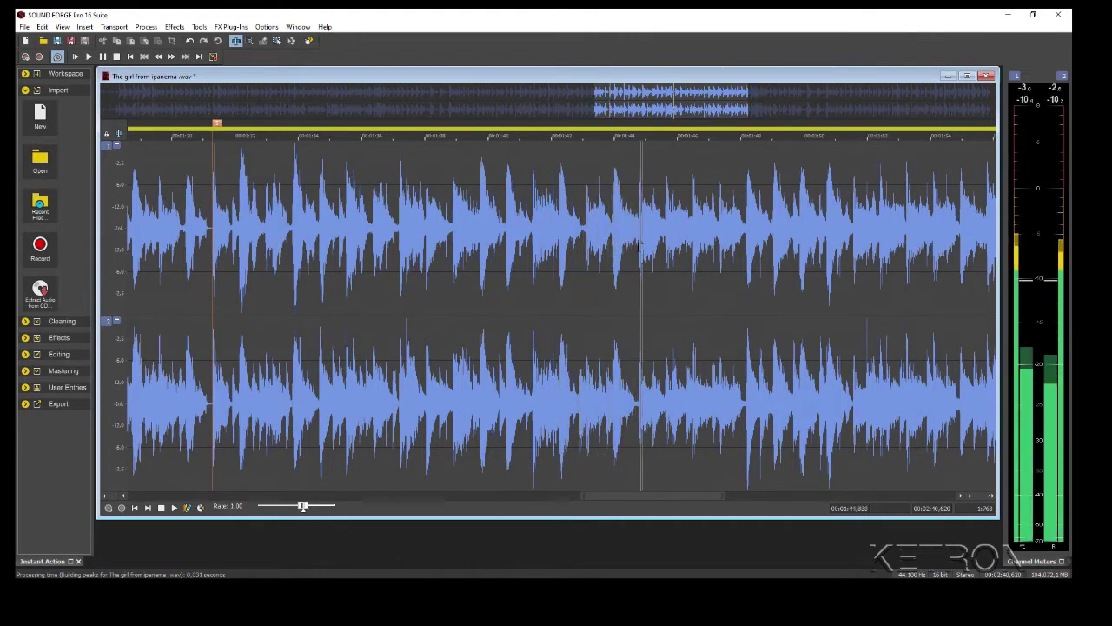
key(Return)
scroll(643, 248, up, 4)
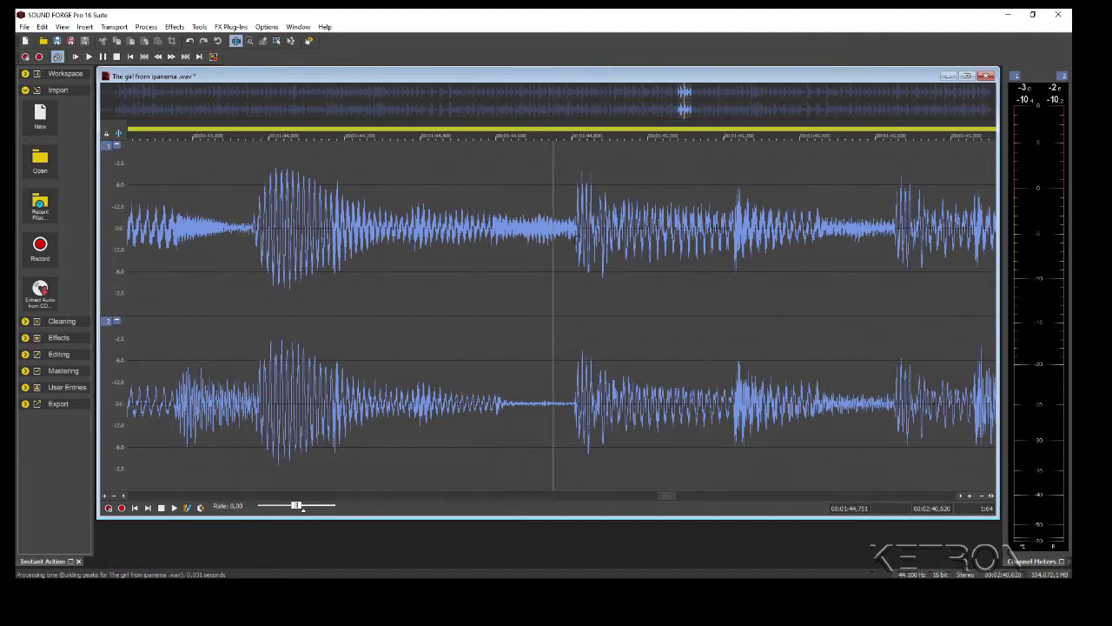
click(575, 239)
scroll(575, 240, up, 3)
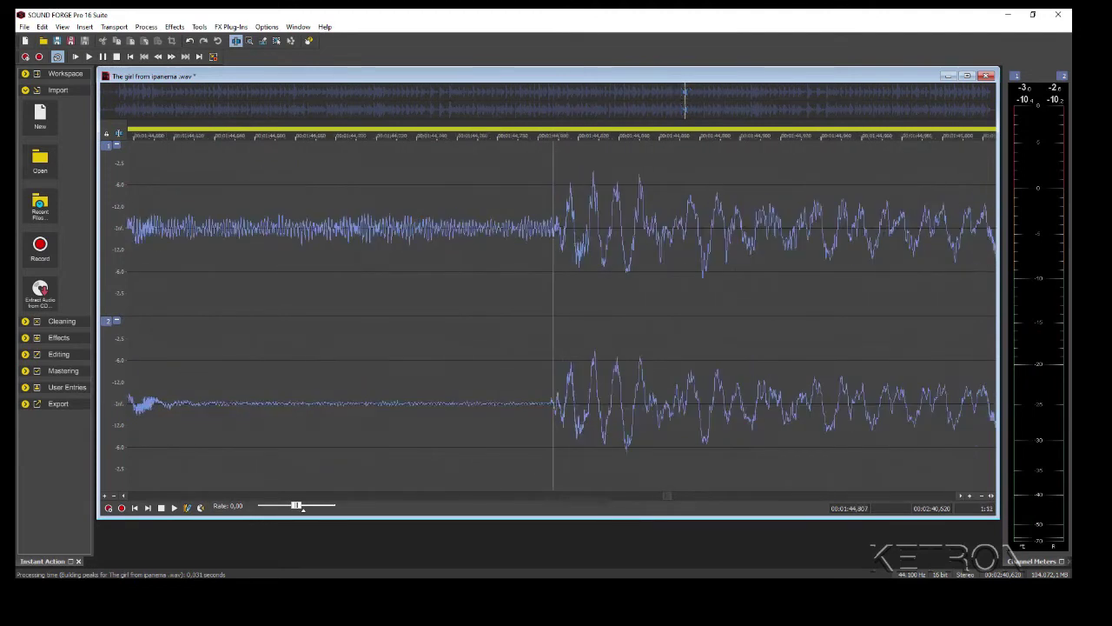
scroll(575, 240, down, 9)
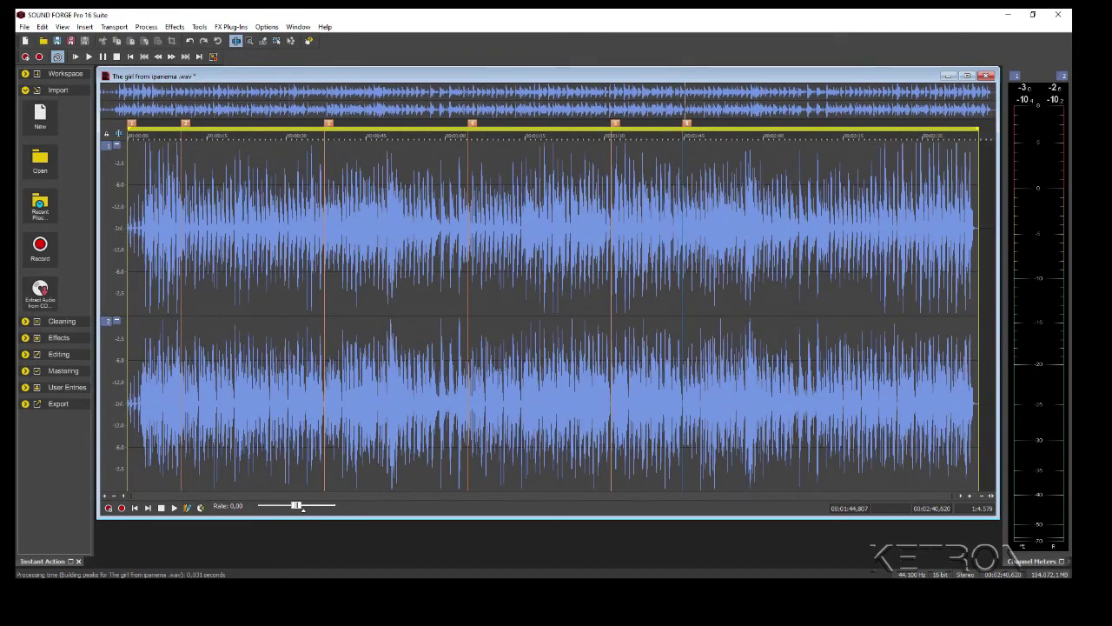
Play from about 2:20 and mark the start of the ending near 2:21.99.
click(870, 239)
scroll(874, 240, up, 2)
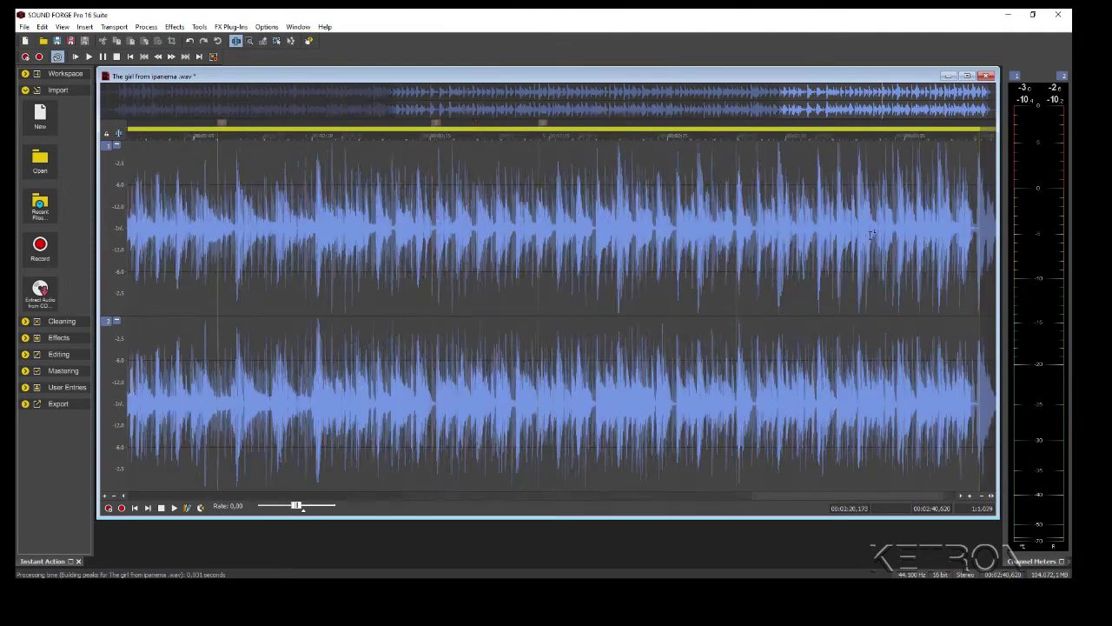
key(space)
scroll(618, 244, up, 2)
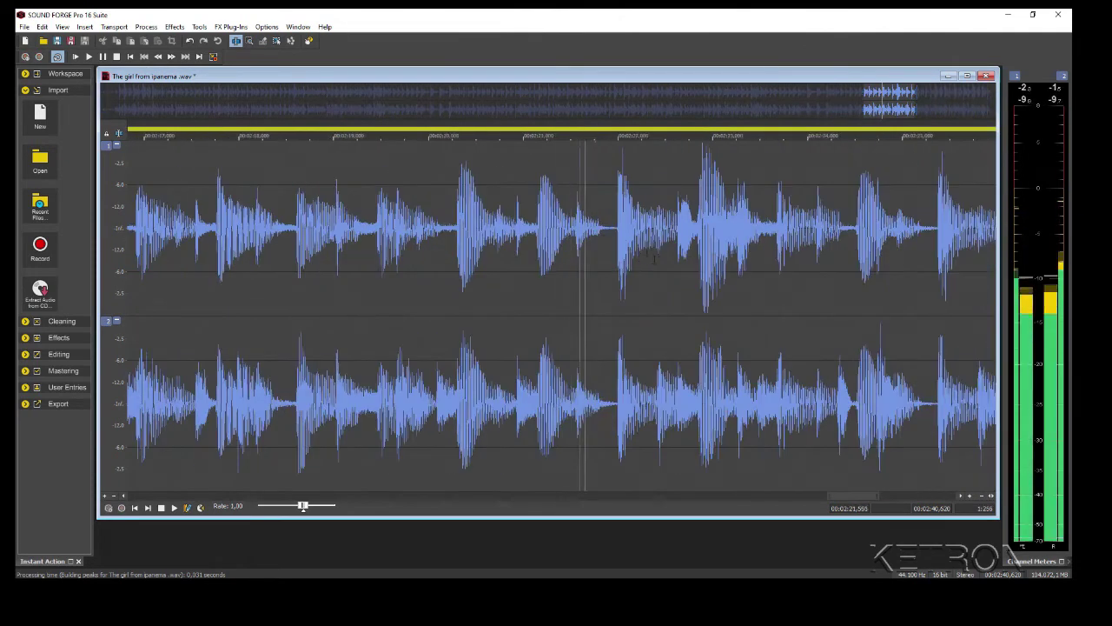
key(space)
scroll(618, 244, up, 5)
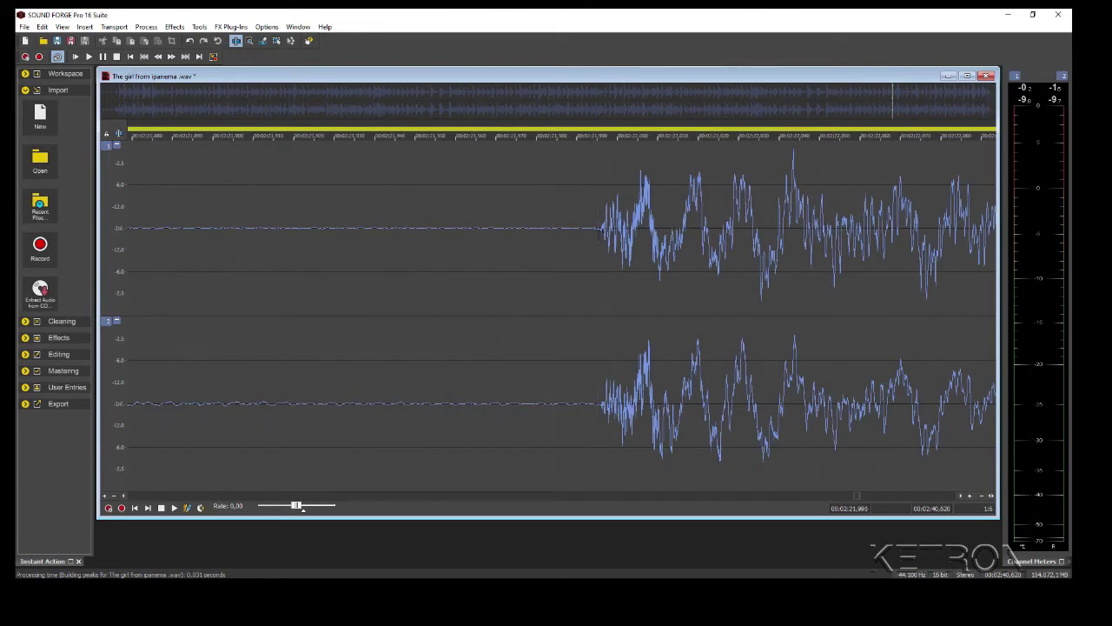
scroll(655, 262, down, 9)
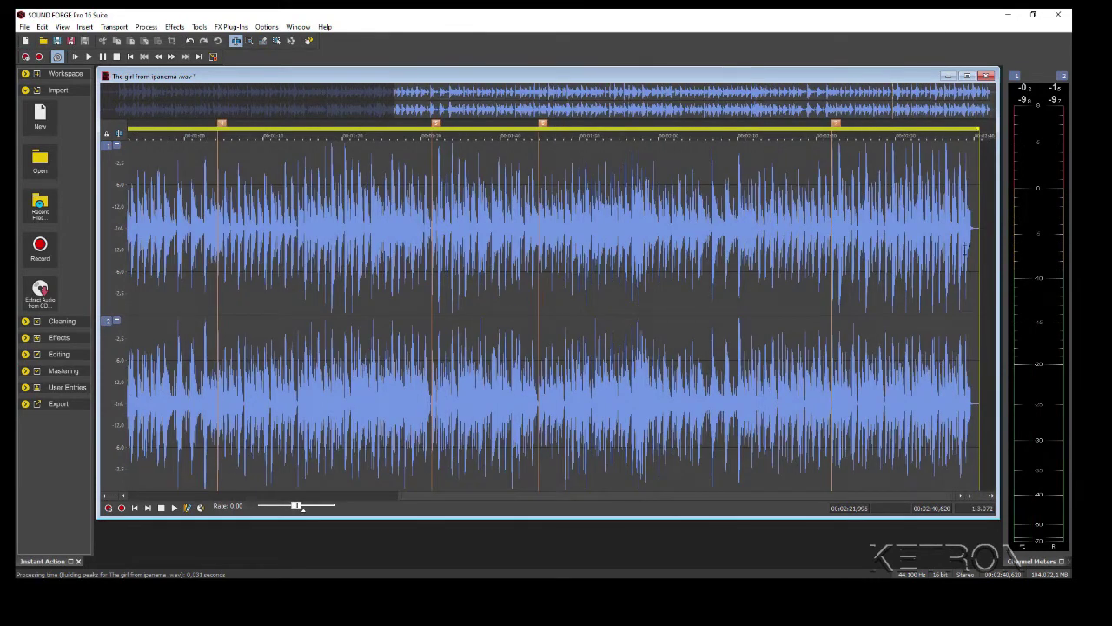
Play the song again to check the markers.
key(space)
scroll(965, 252, up, 5)
scroll(965, 252, down, 6)
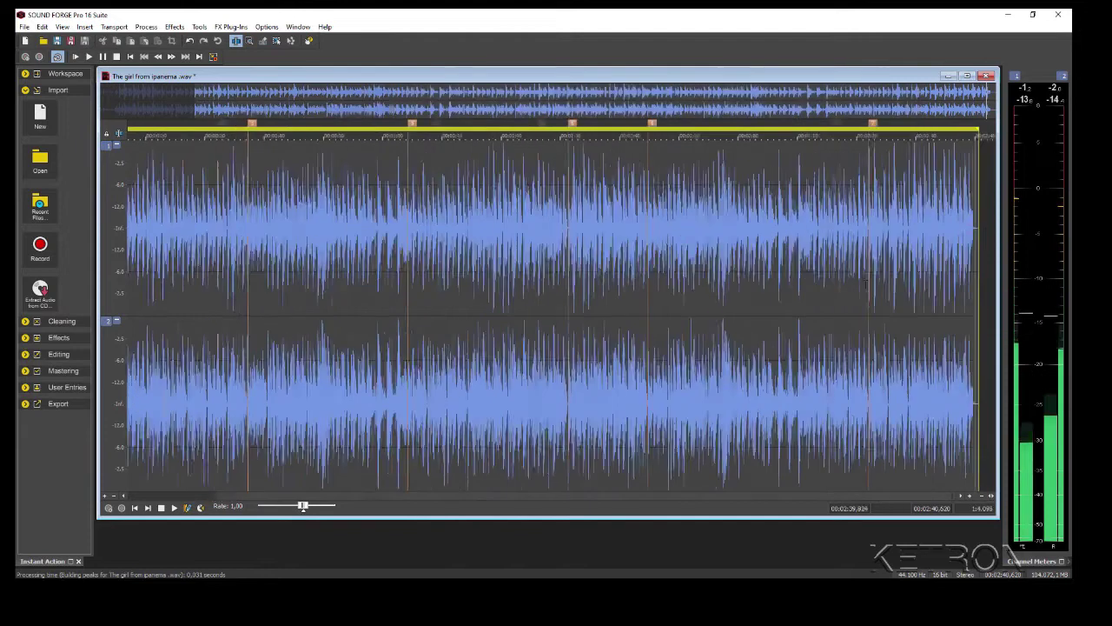
scroll(547, 313, down, 1)
key(space)
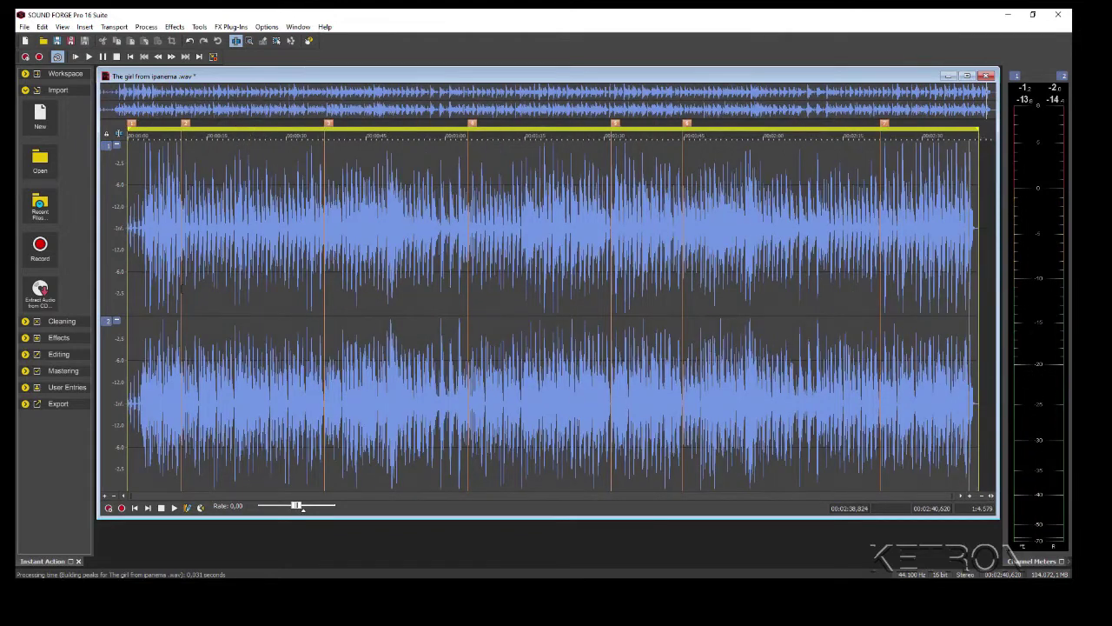
Copy the 10.161 s region between markers 1 and 2 into a new file and save it as intro.wav.
double_click(155, 260)
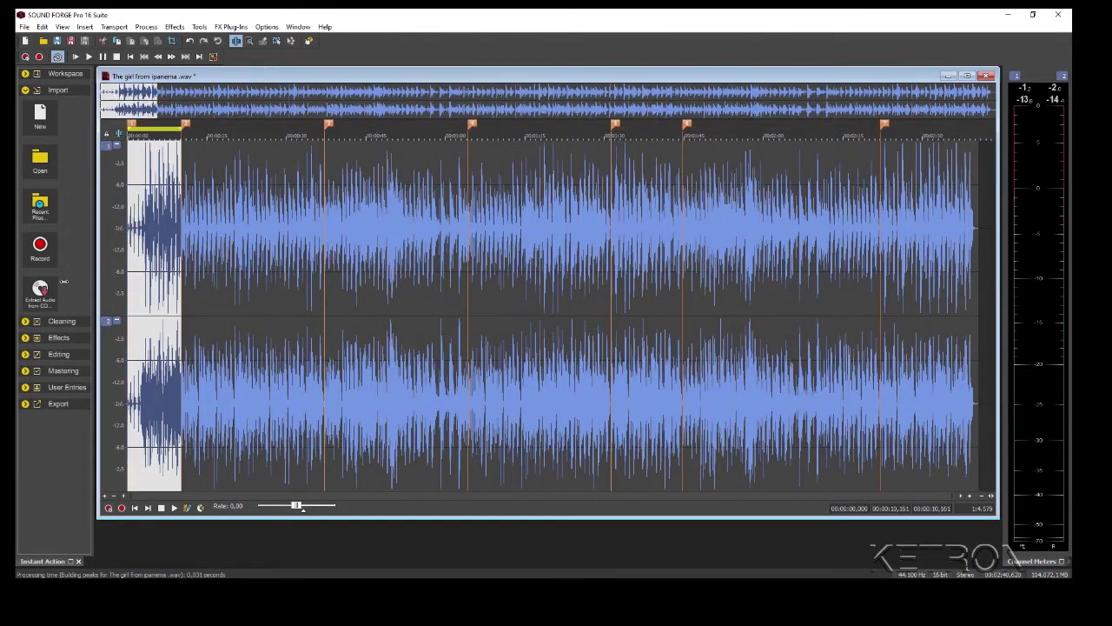
key(ctrl+c)
key(ctrl+e)
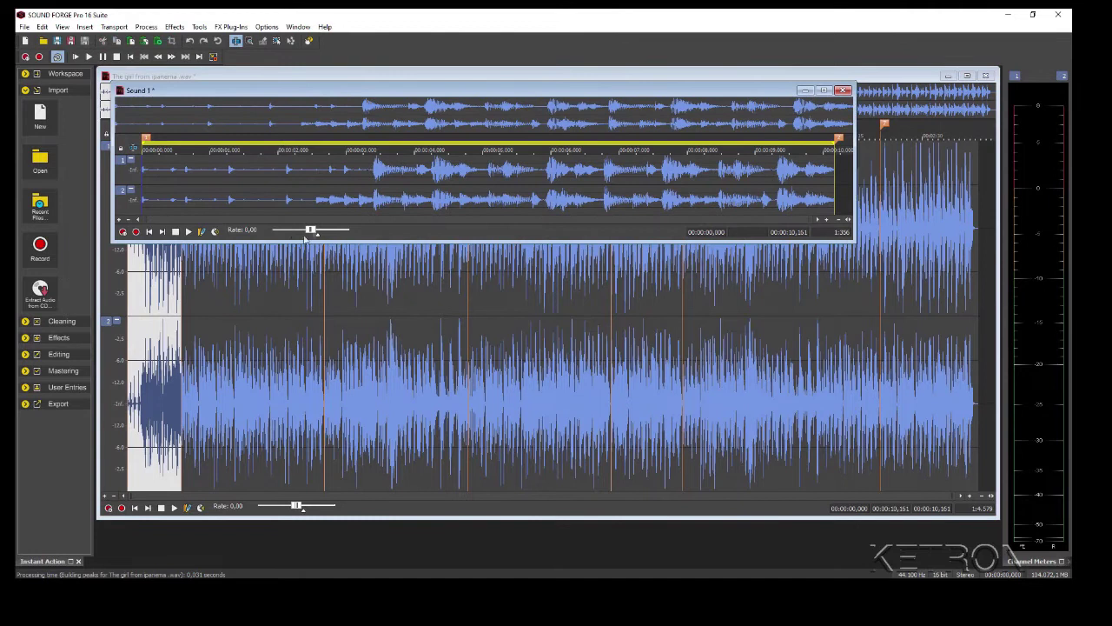
click(71, 42)
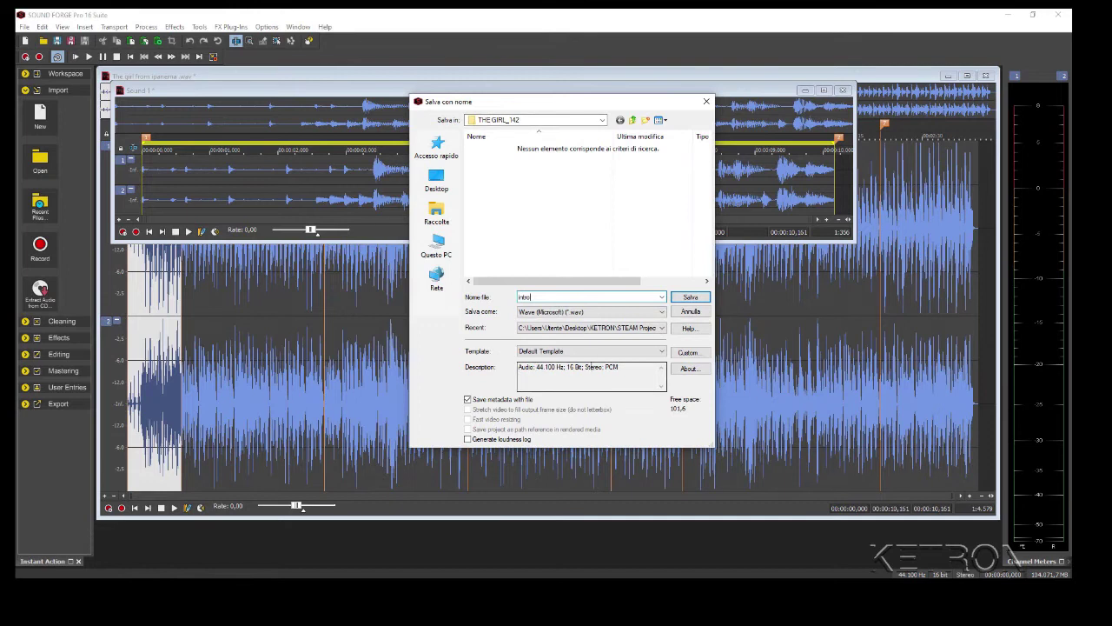
click(689, 298)
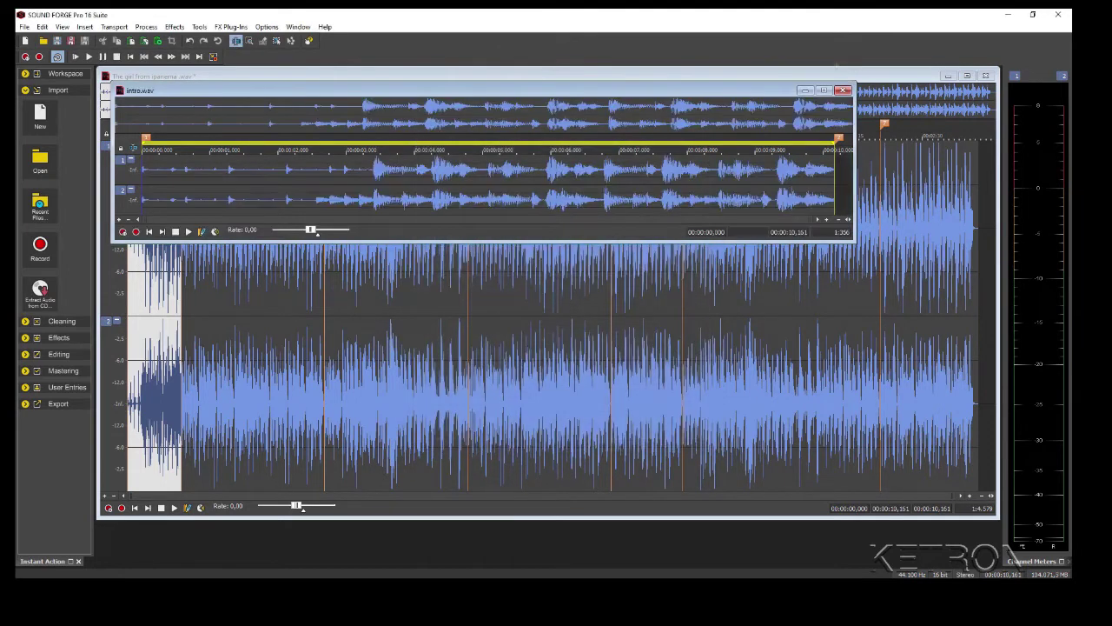
click(806, 90)
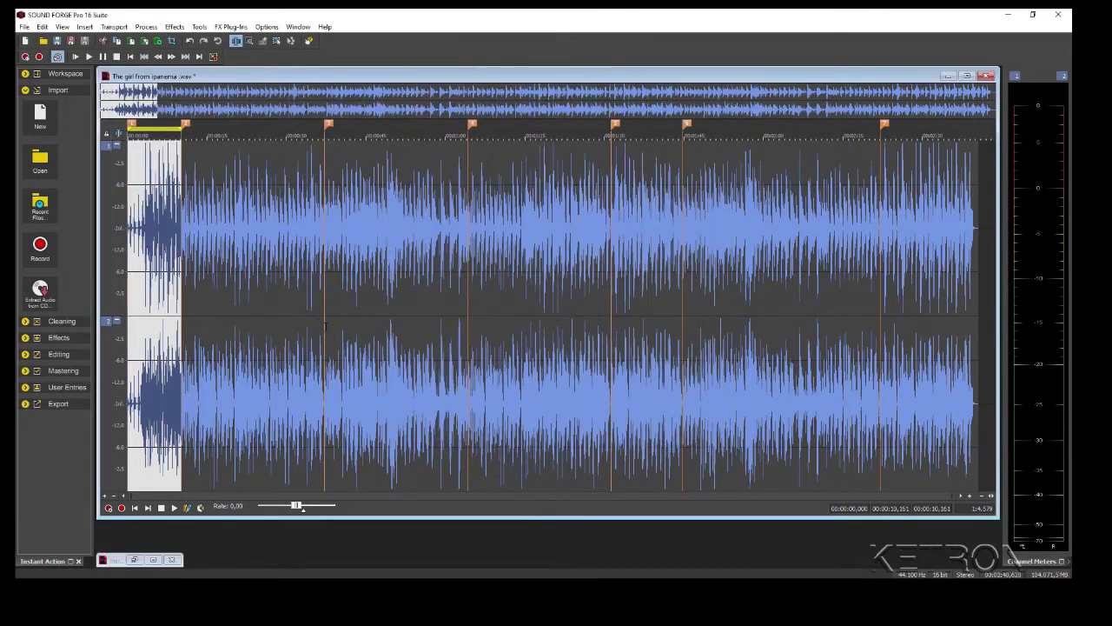
Paste the region between markers 2 and 3 as a new file and save it as verse.wav.
drag(325, 326, 180, 326)
key(ctrl+e)
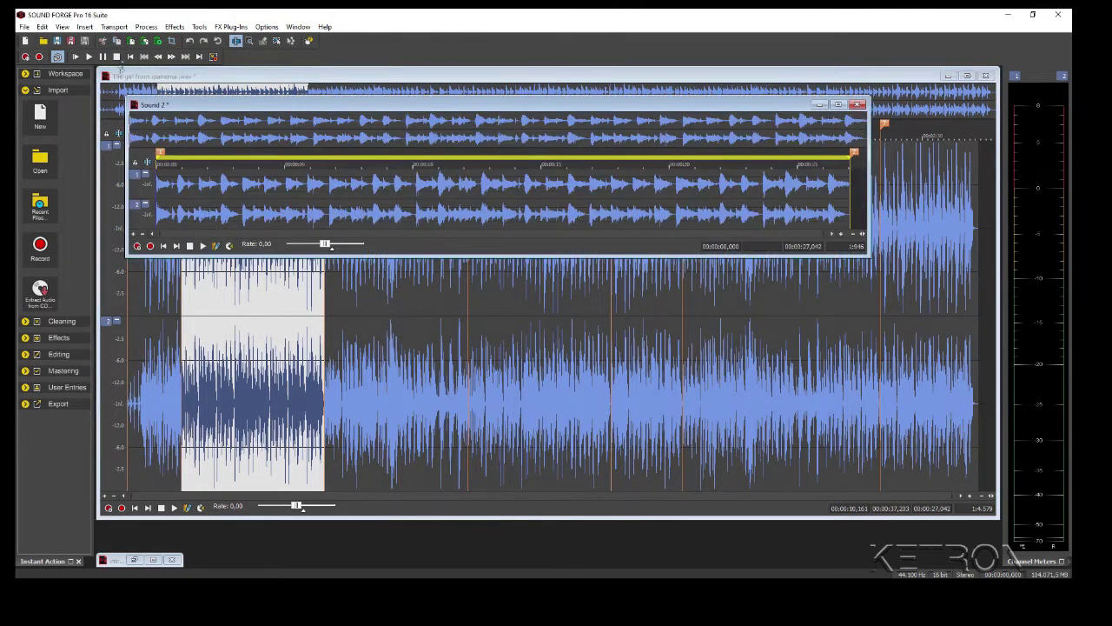
click(73, 41)
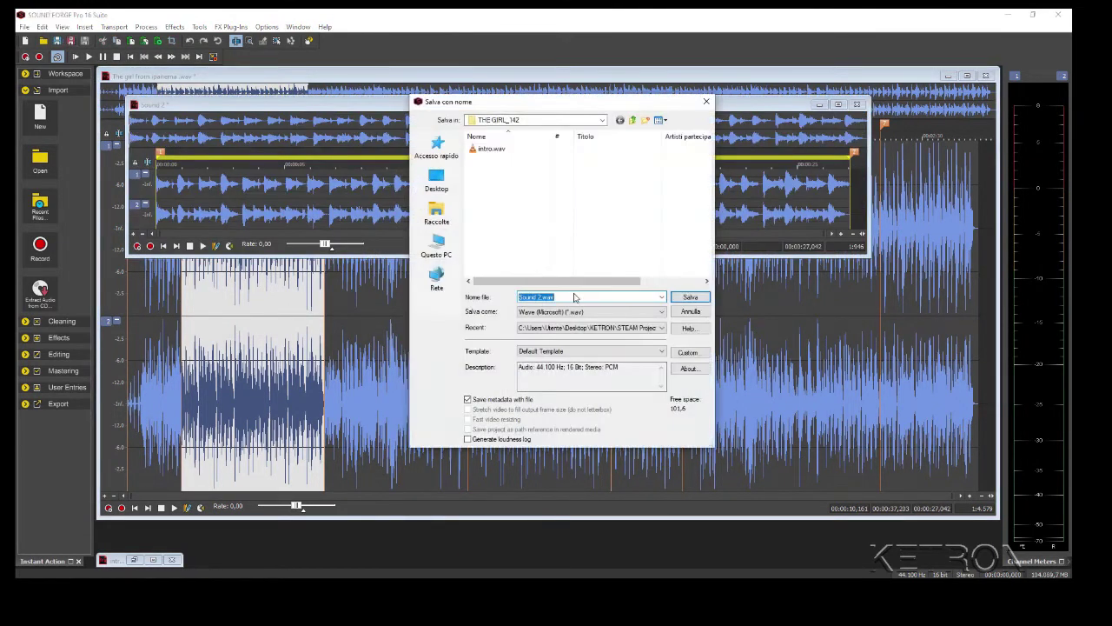
text(verse)
key(Return)
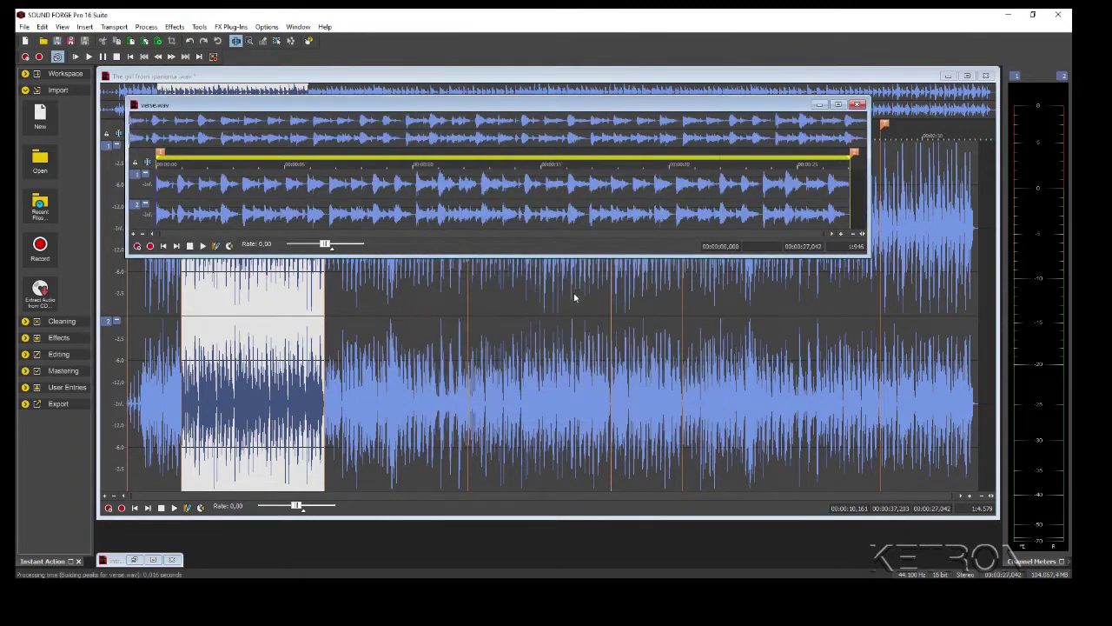
click(819, 106)
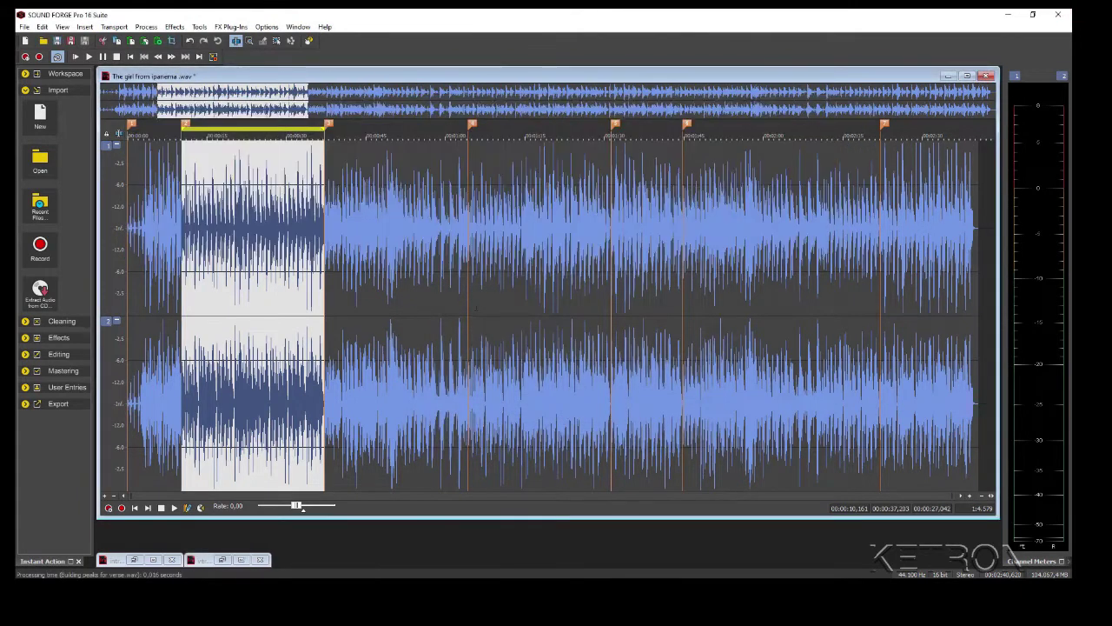
Paste the 27.041 s region between markers 3 and 4 as a new file and save it as chorus.wav.
drag(469, 308, 325, 348)
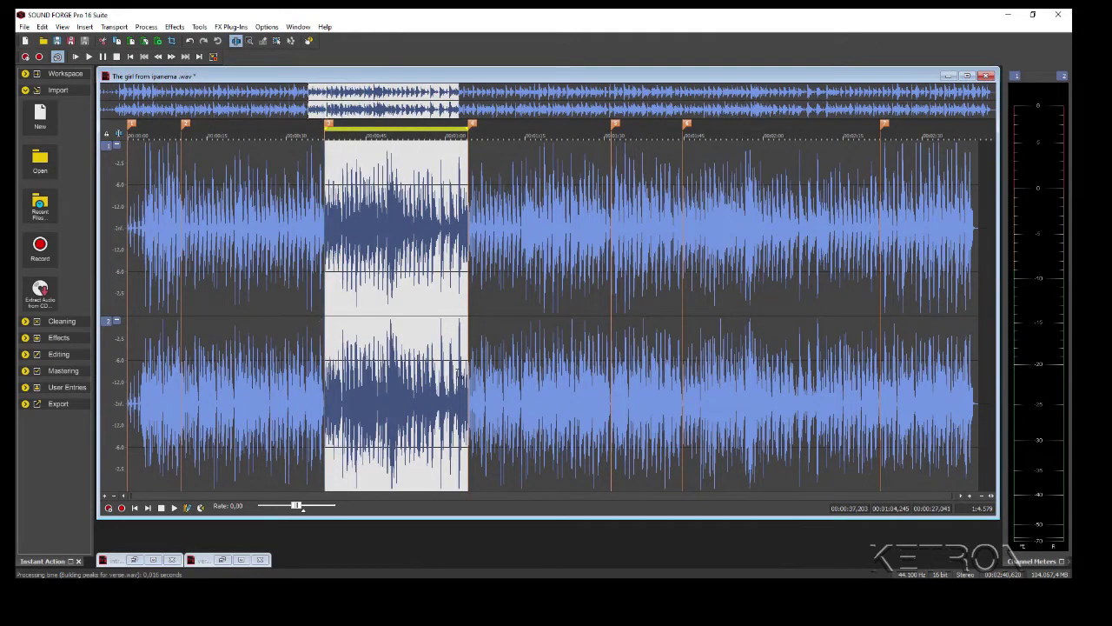
key(ctrl+e)
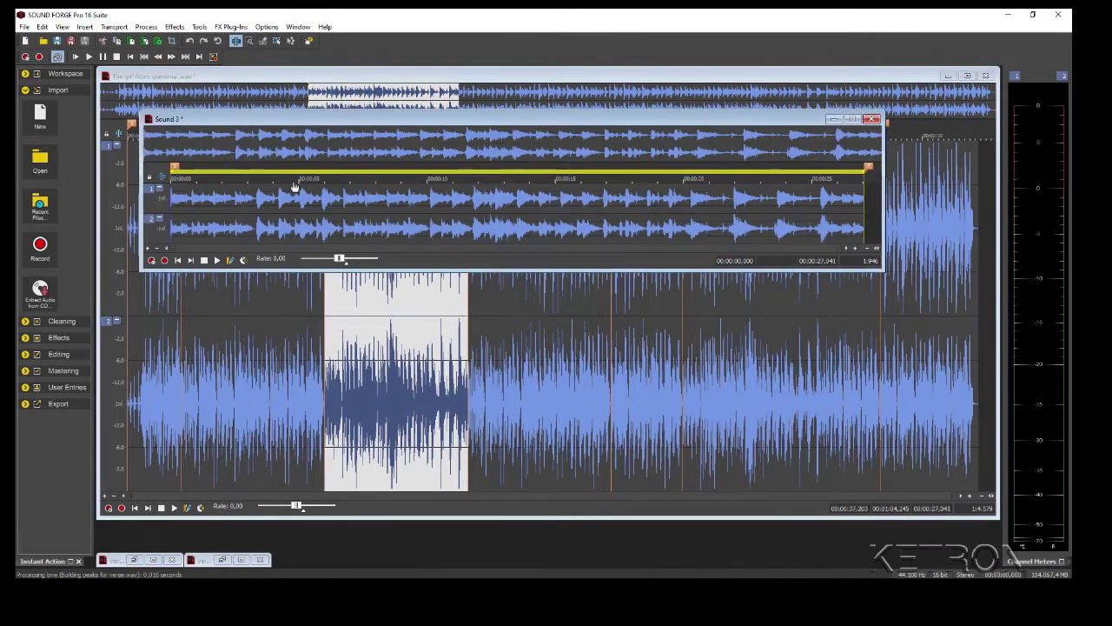
click(71, 42)
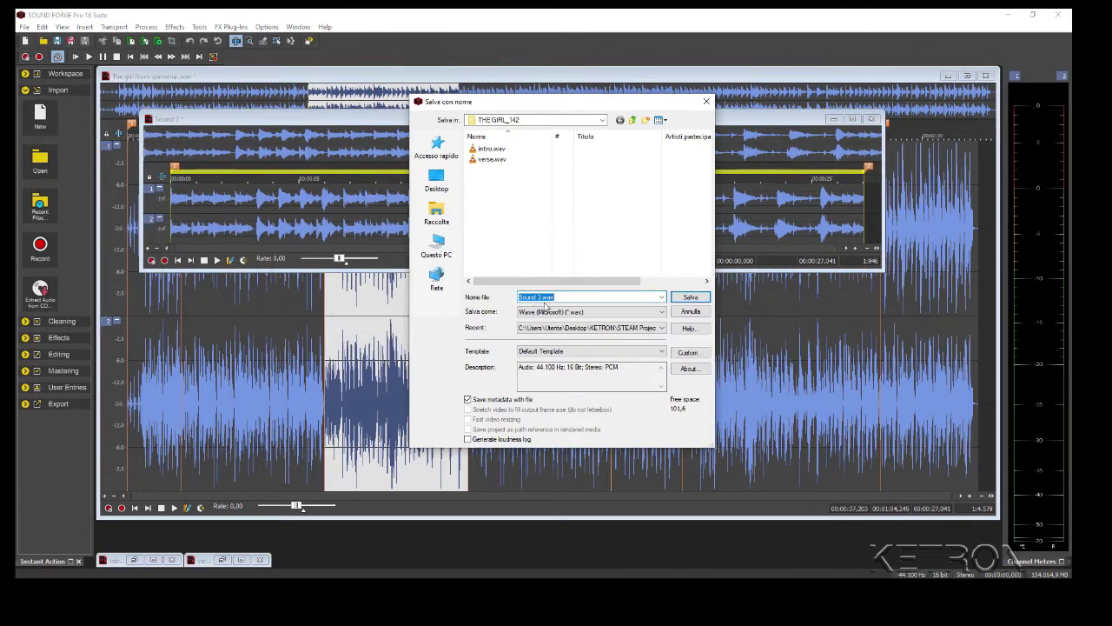
key(Return)
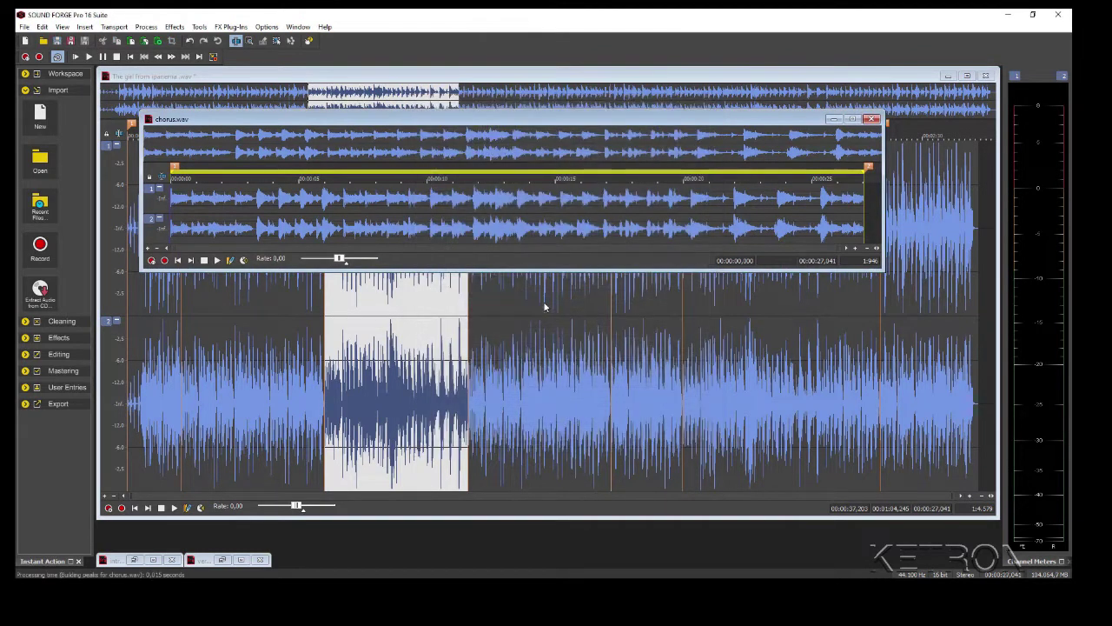
click(833, 119)
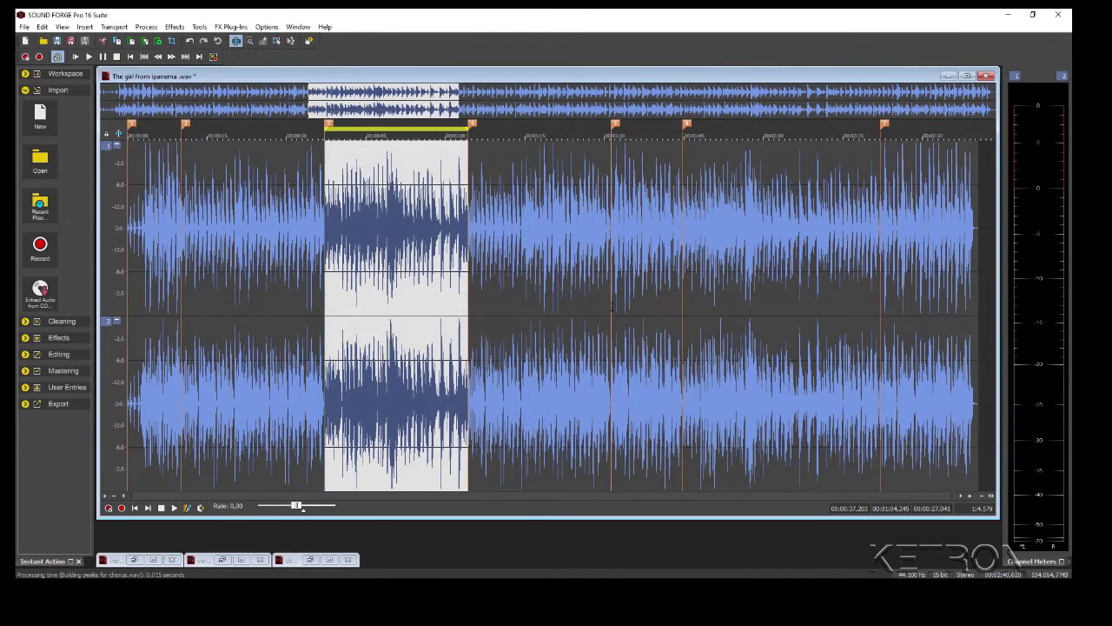
Paste the 13.516 s special section as a new file and save it as special.wav.
drag(611, 306, 683, 307)
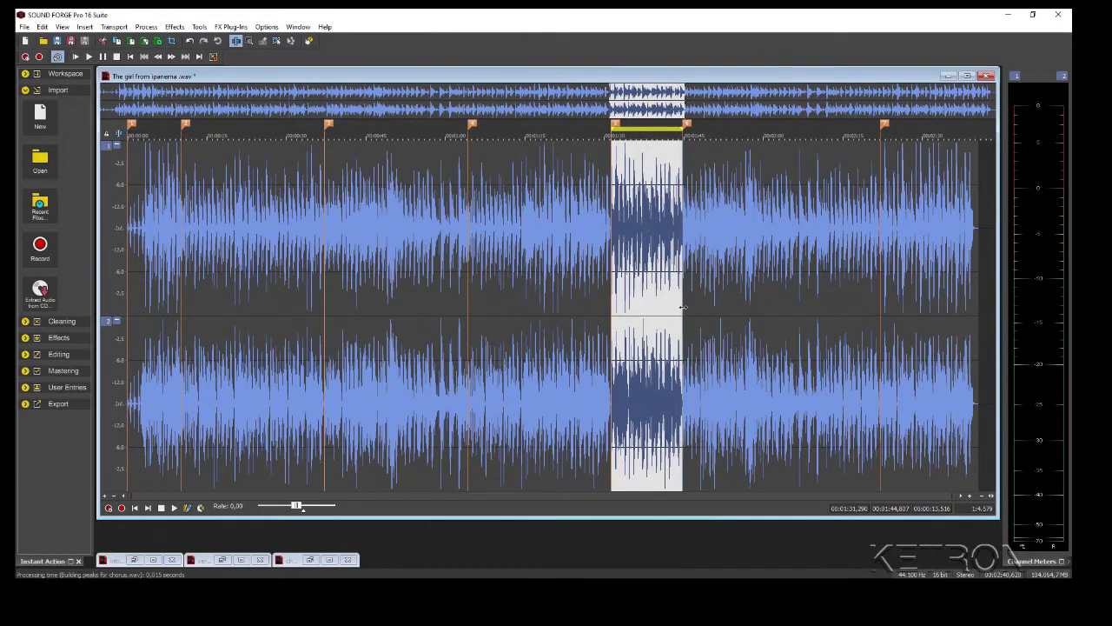
key(ctrl+e)
click(71, 42)
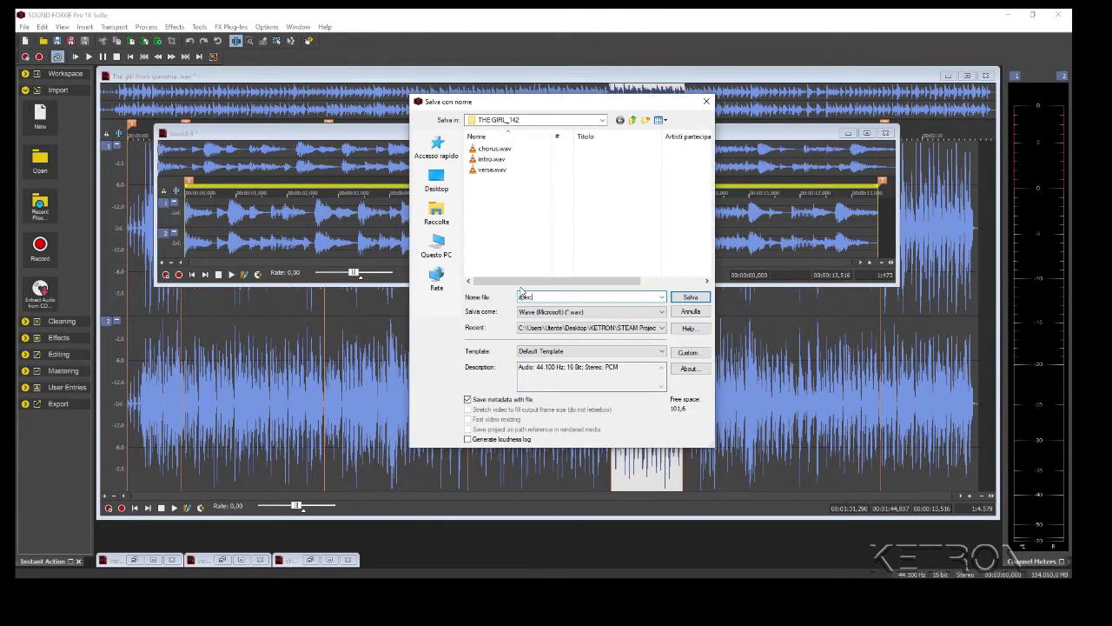
text(special.wav)
key(Return)
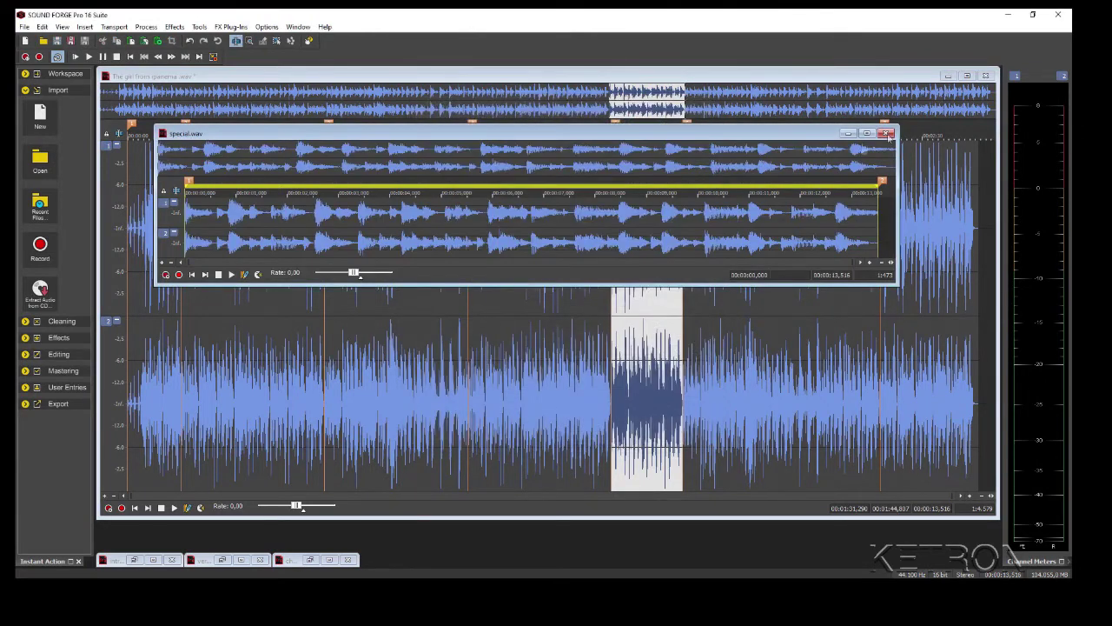
click(851, 135)
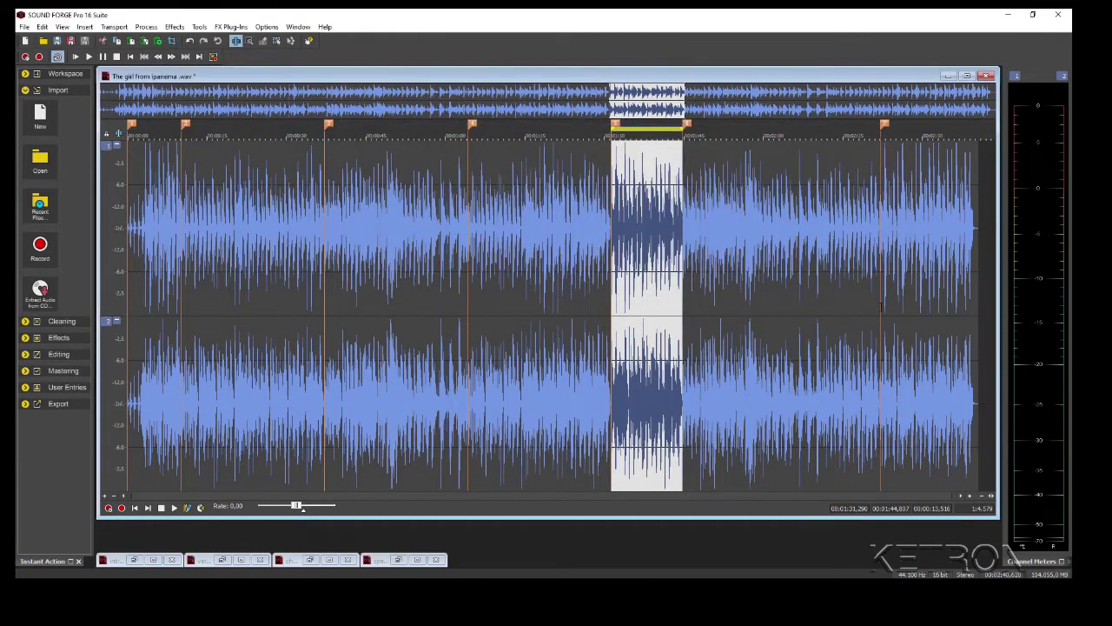
Paste the last marker to the song's end as a new file and save it as end.wav.
drag(880, 306, 1030, 318)
key(ctrl+e)
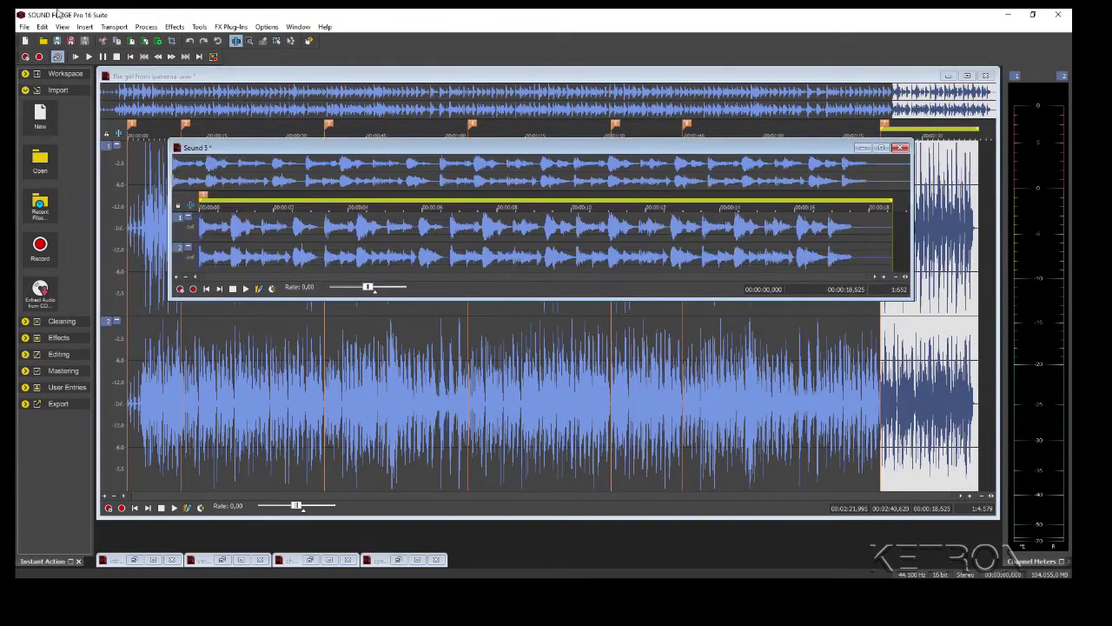
click(71, 41)
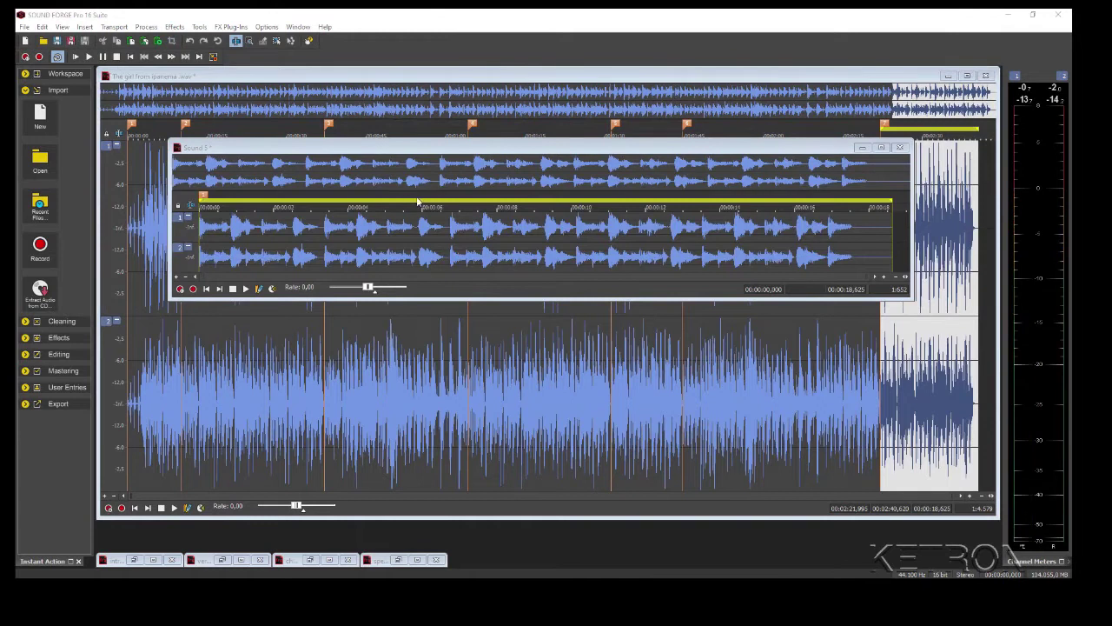
text(end)
key(Return)
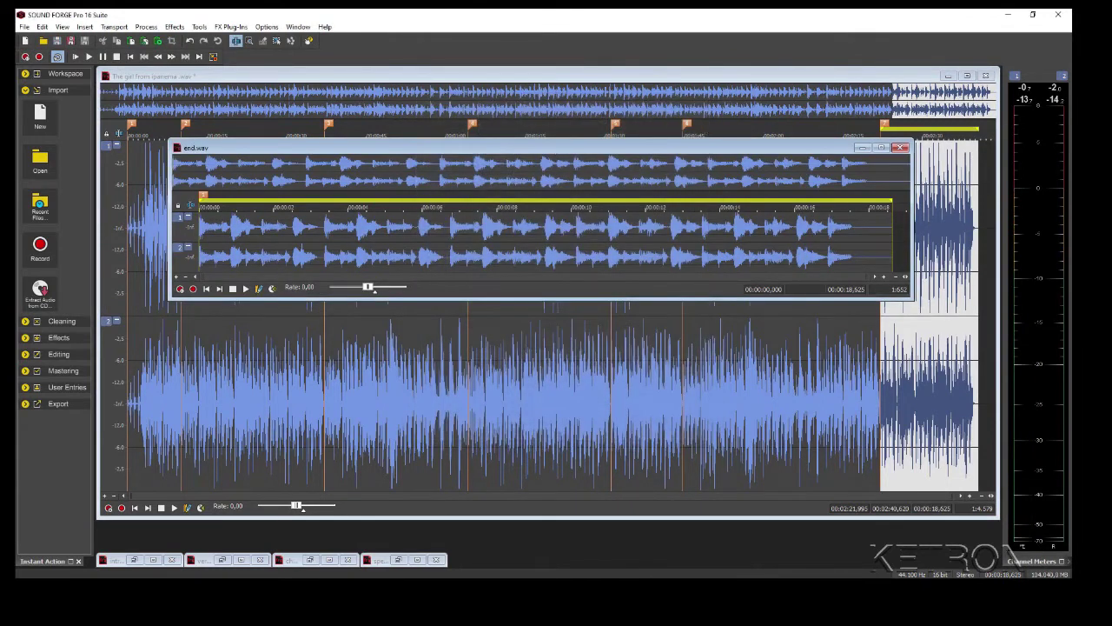
click(435, 599)
In THEGIRL_142, delete the chorus, end, intro, special and verse .sfk files.
click(367, 510)
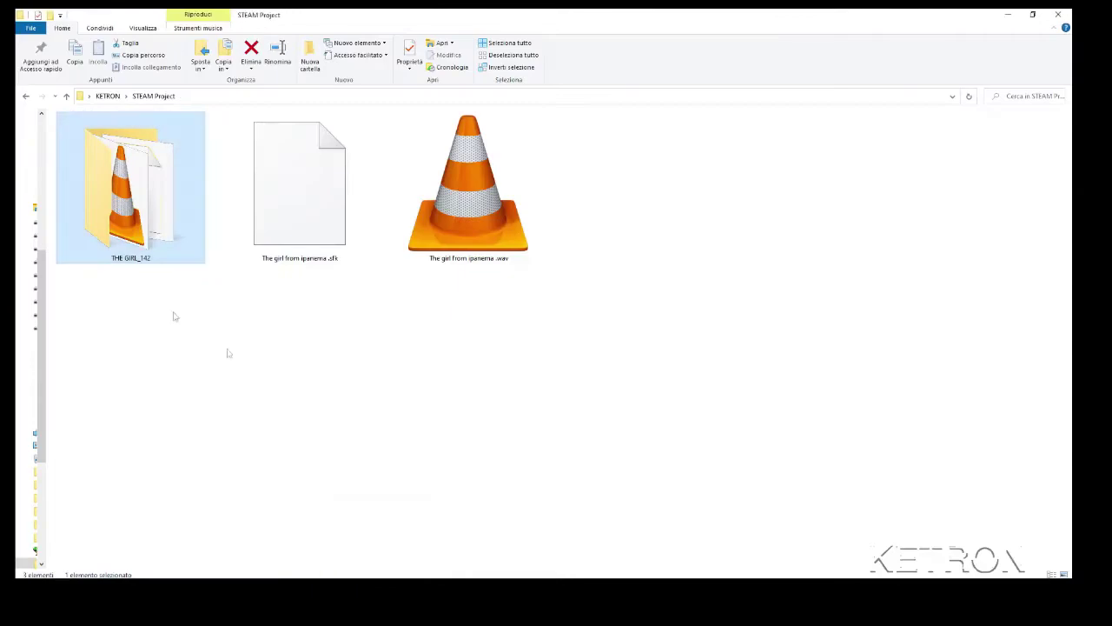
double_click(153, 243)
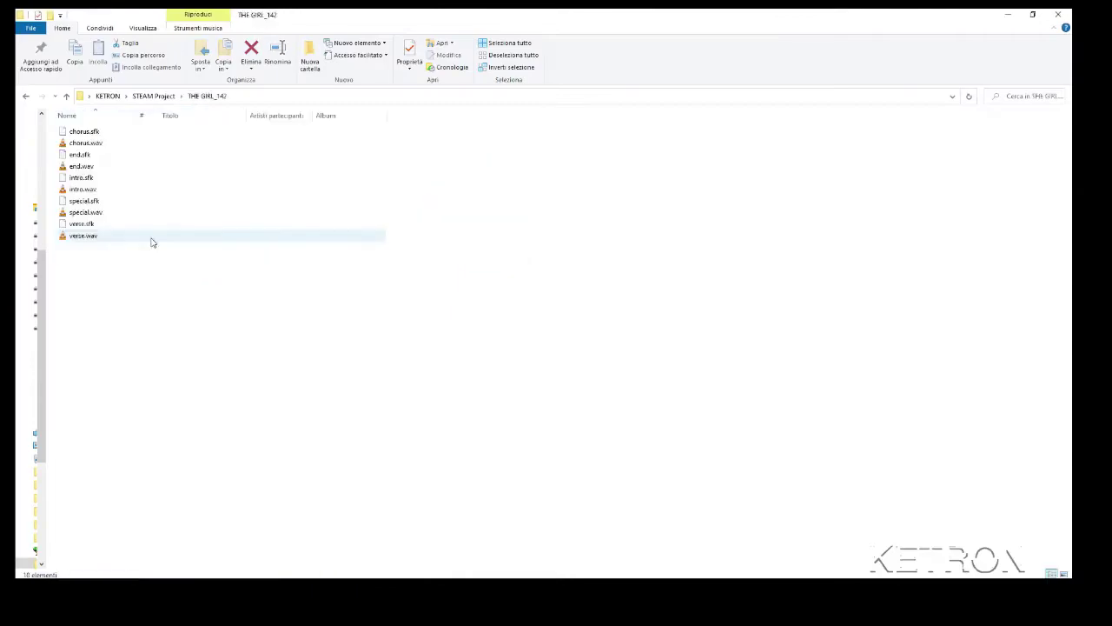
click(89, 132)
ctrl+click(80, 154)
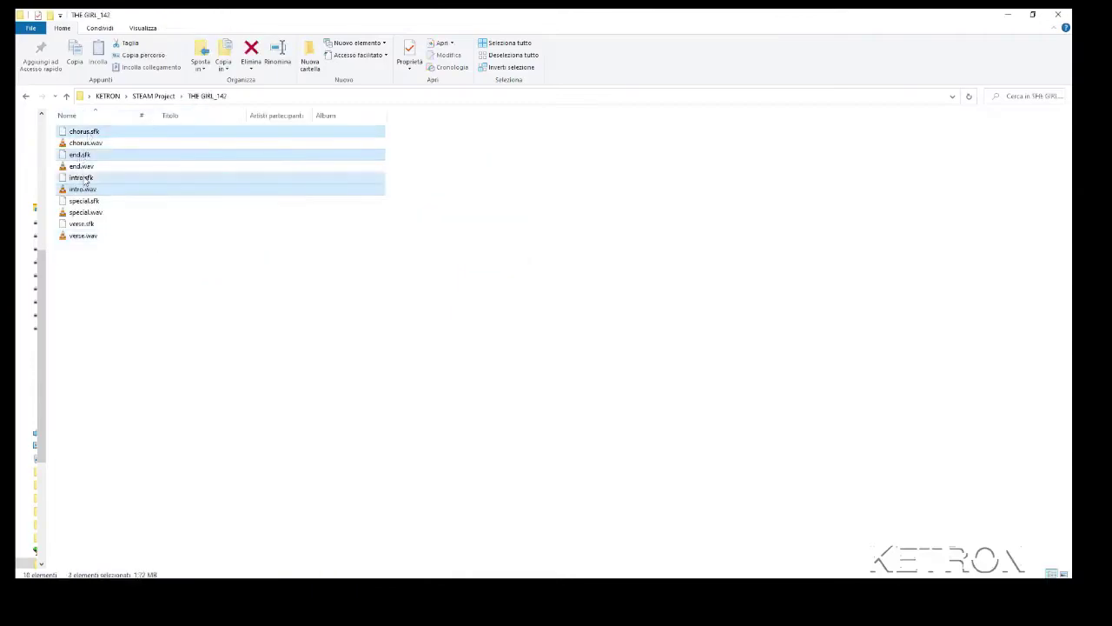
ctrl+click(84, 200)
ctrl+click(83, 224)
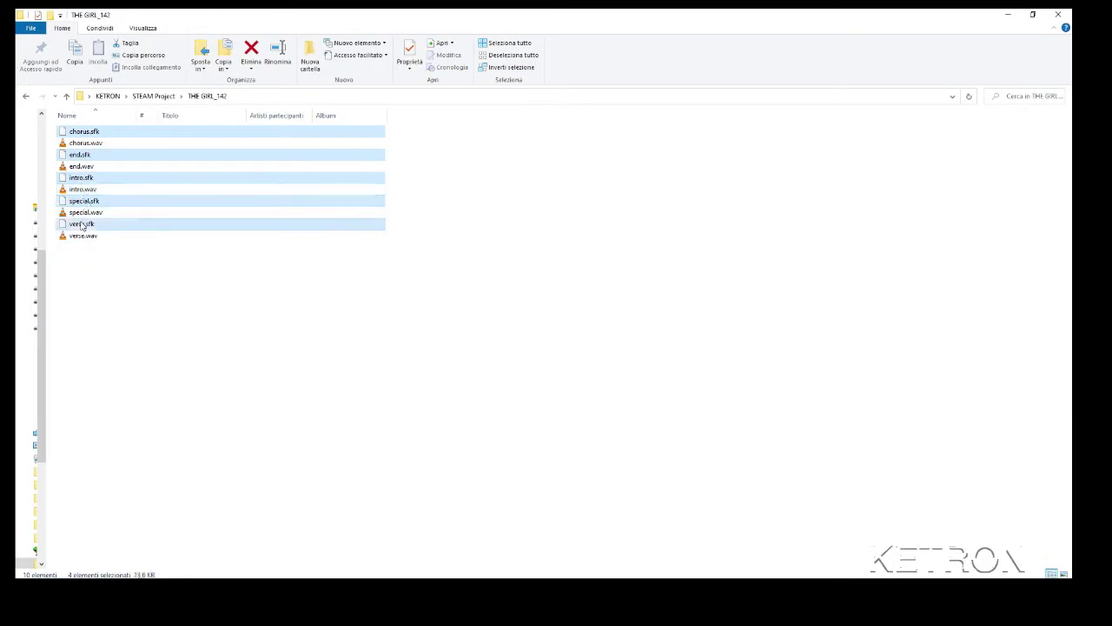
key(Delete)
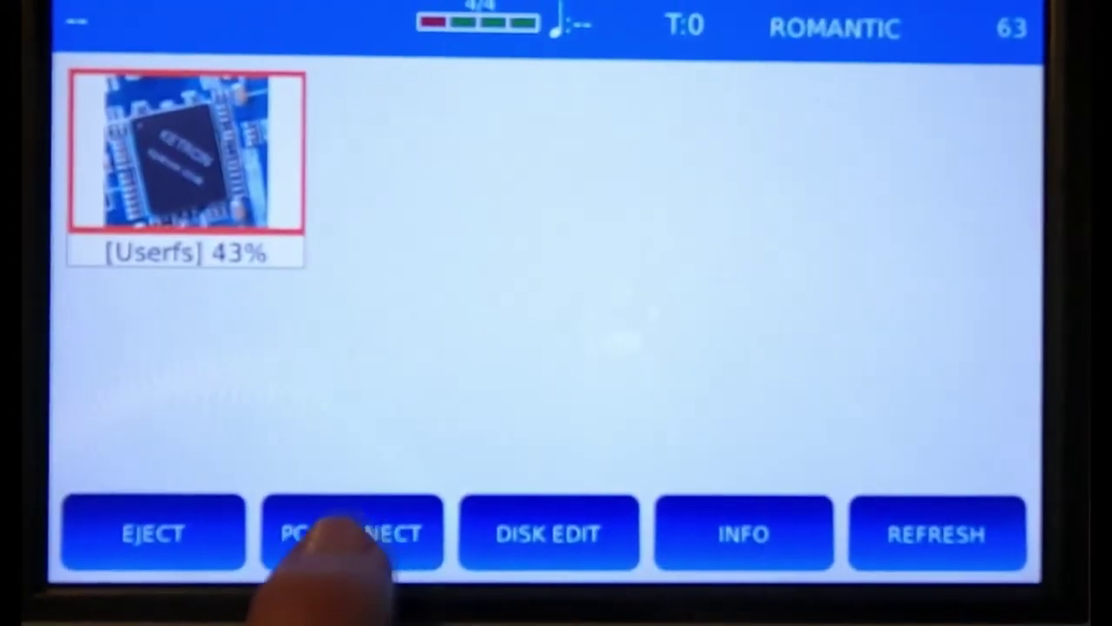
click(361, 525)
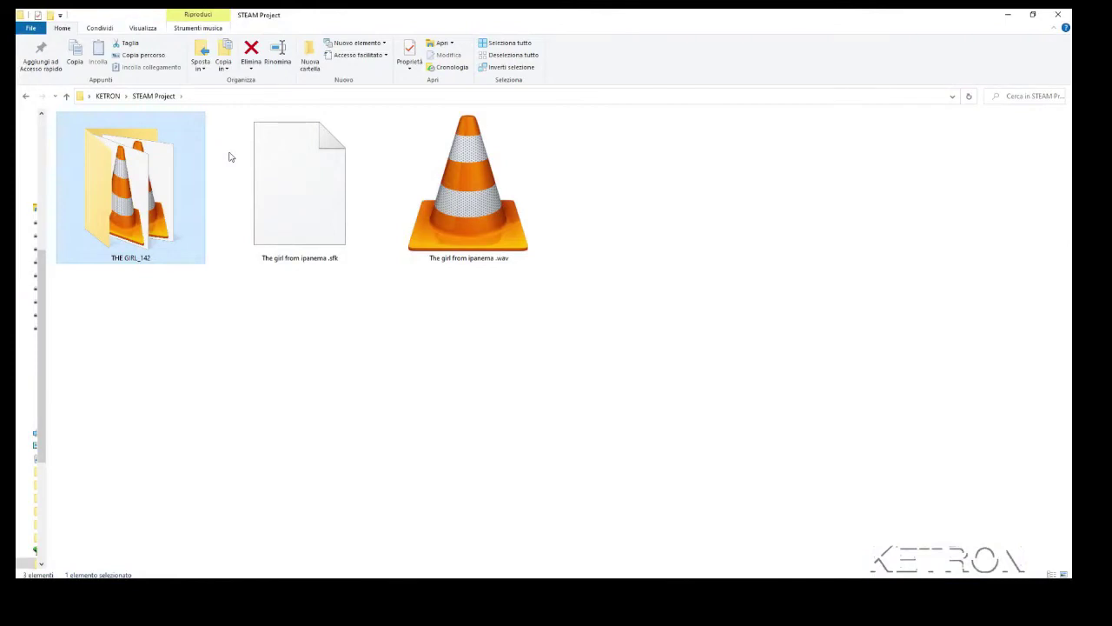
Copy the THE GIRL_142 folder and go back to the Userfs (F:) drive root.
right_click(138, 225)
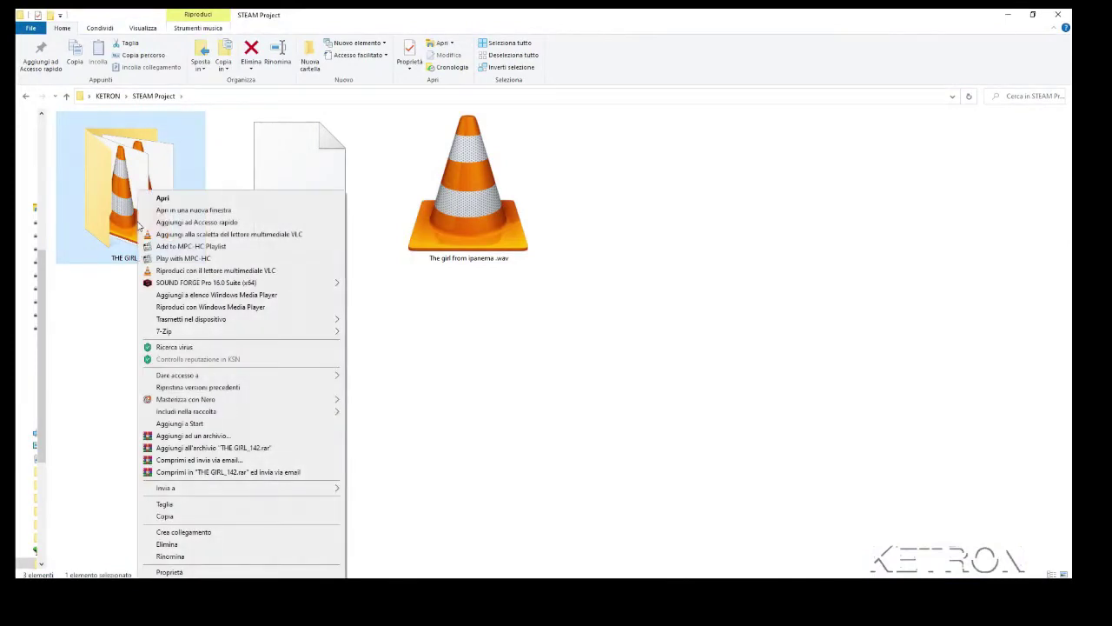
click(172, 516)
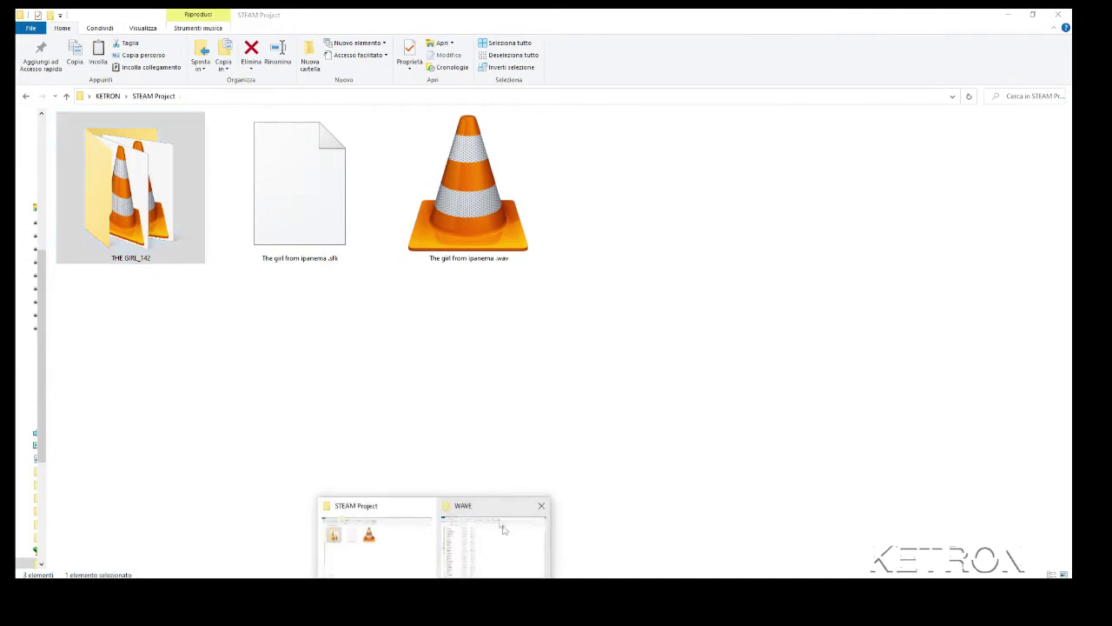
click(489, 511)
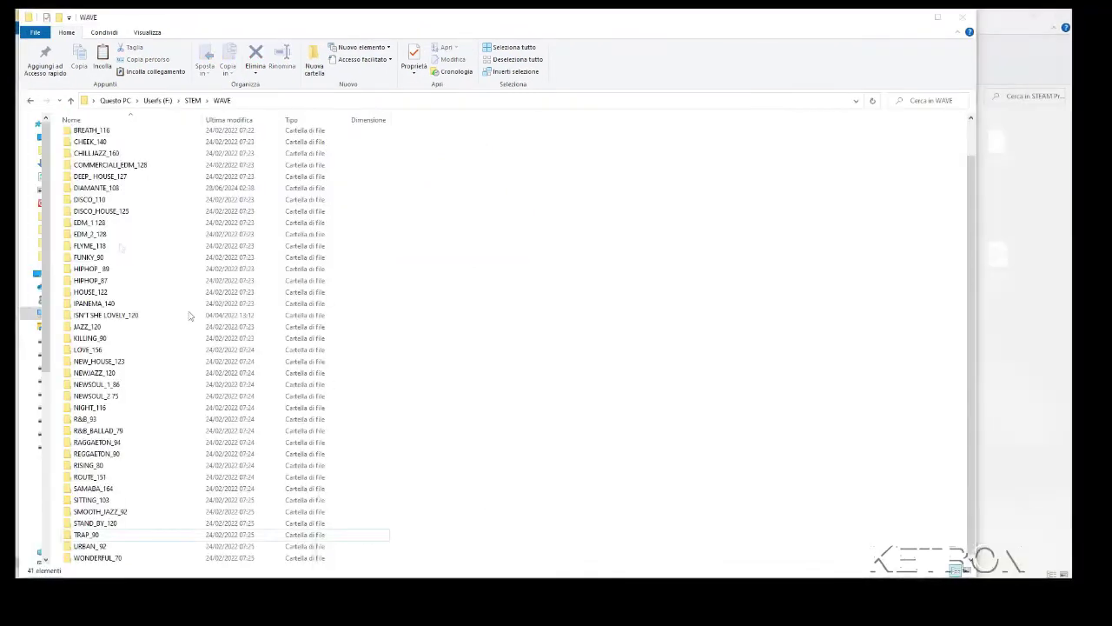
click(159, 100)
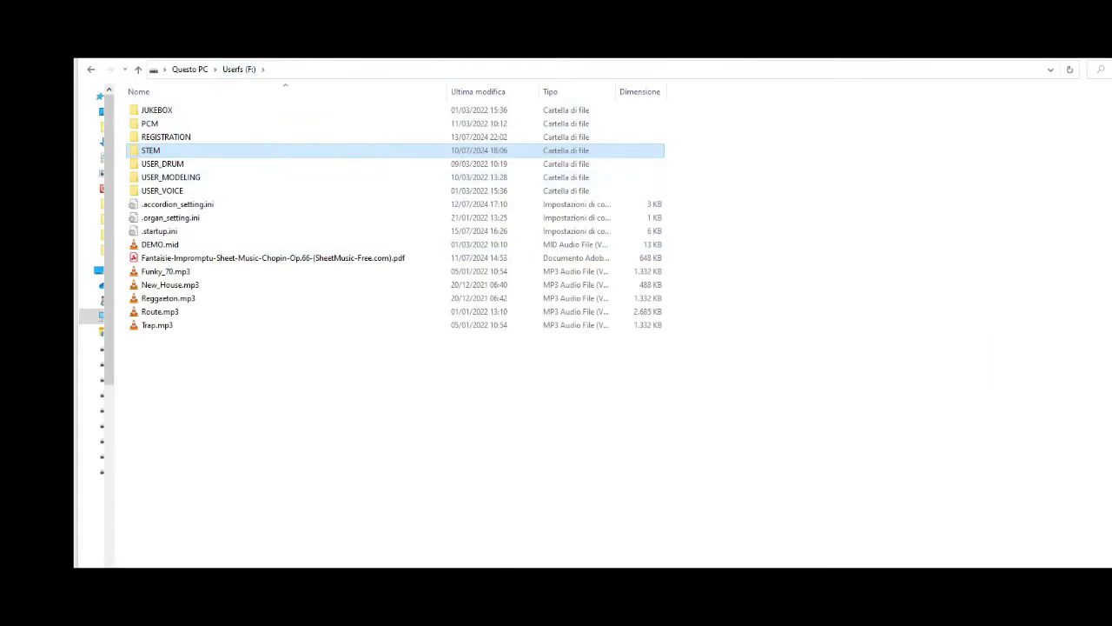
Paste the folder into STEM > WAVE and select the new THE_GIRL_142 folder.
double_click(150, 151)
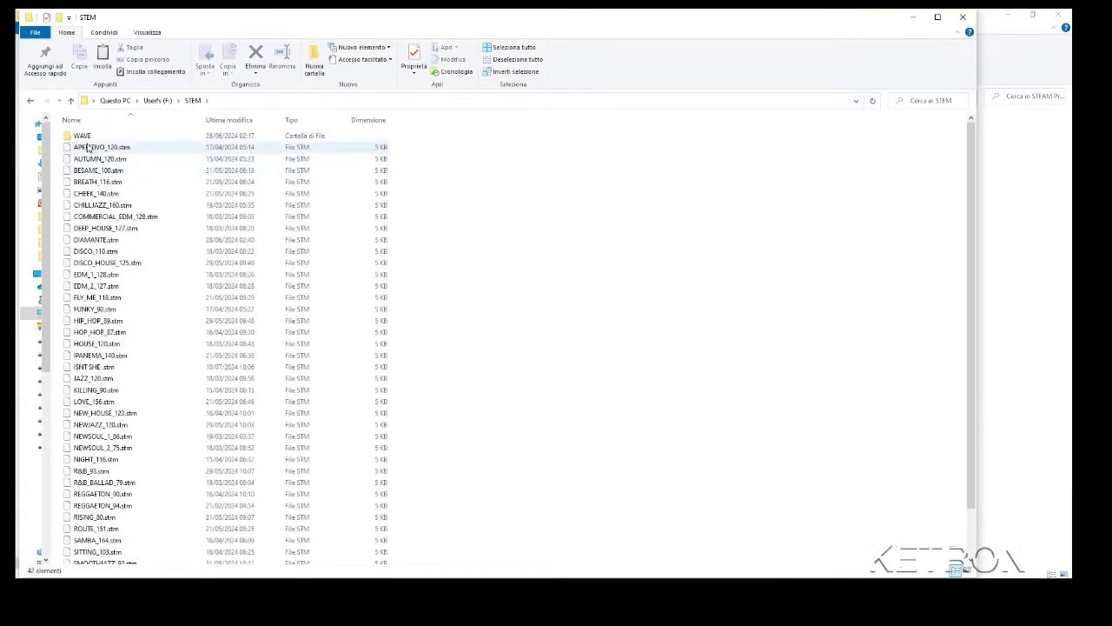
double_click(87, 134)
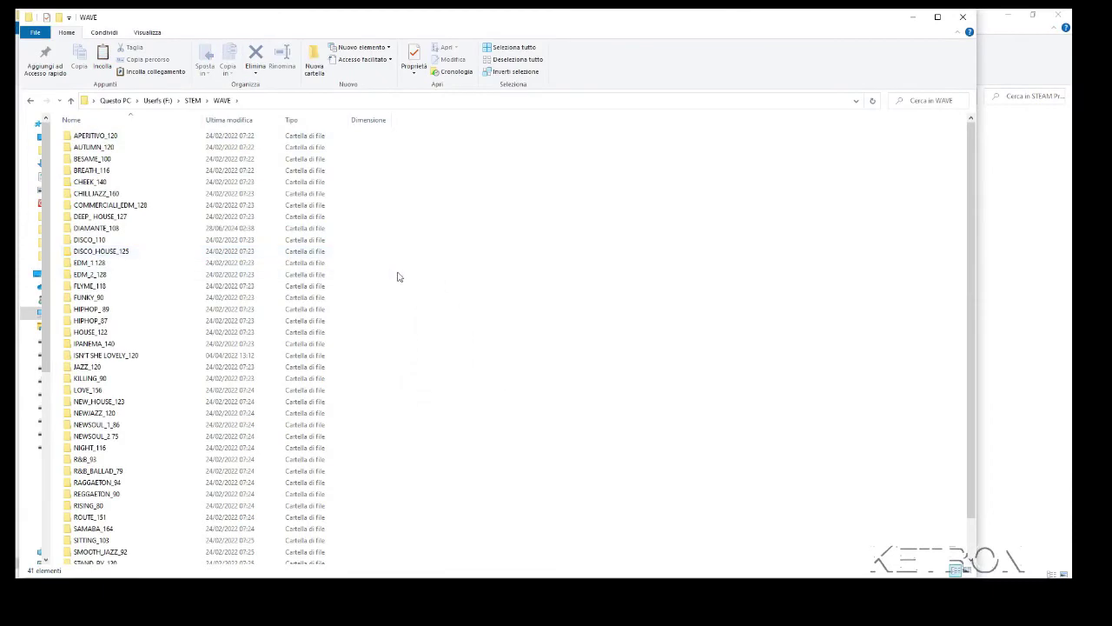
right_click(399, 276)
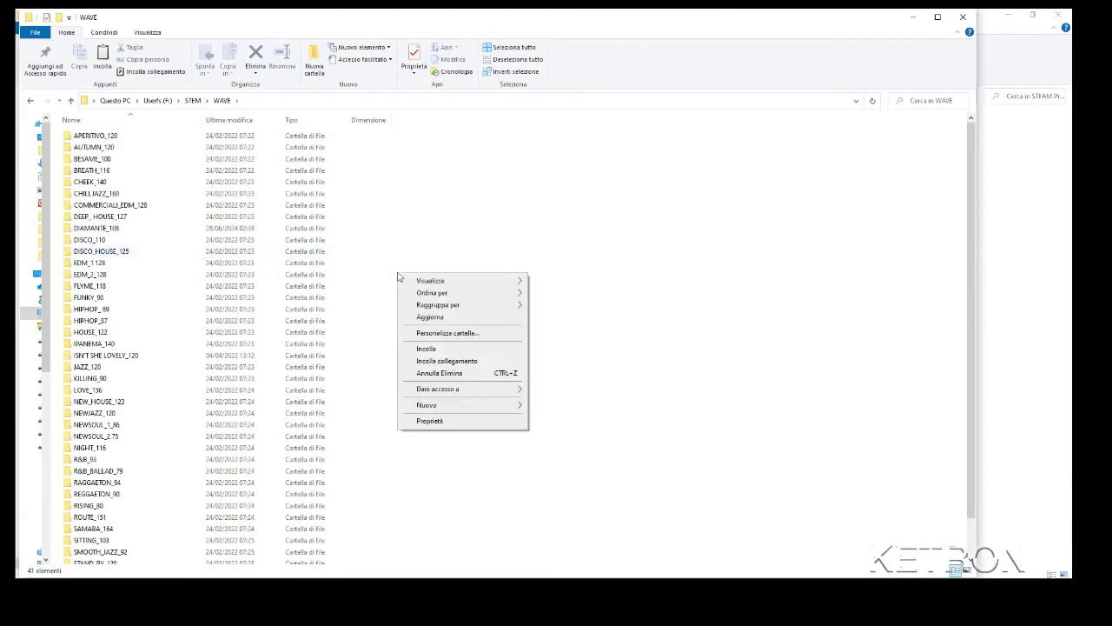
click(428, 350)
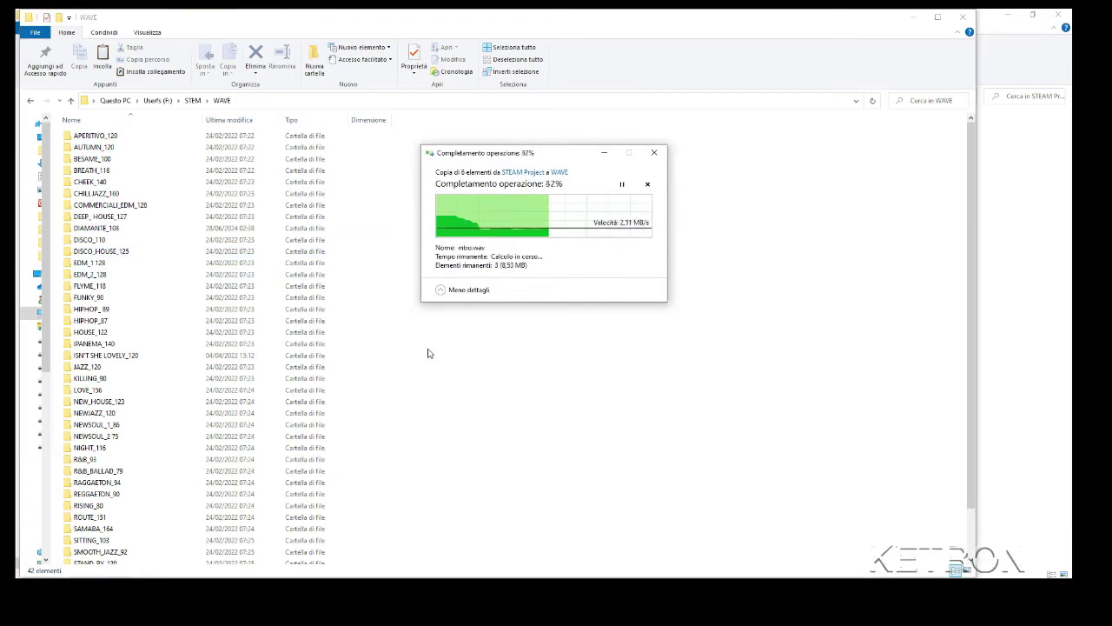
scroll(427, 353, down, 2)
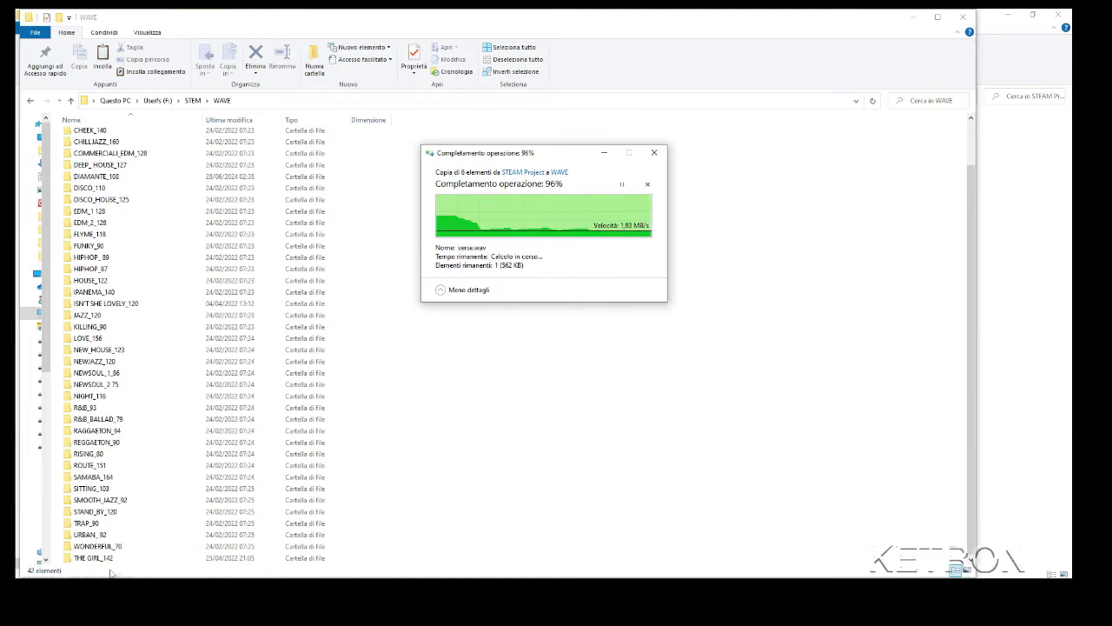
click(82, 561)
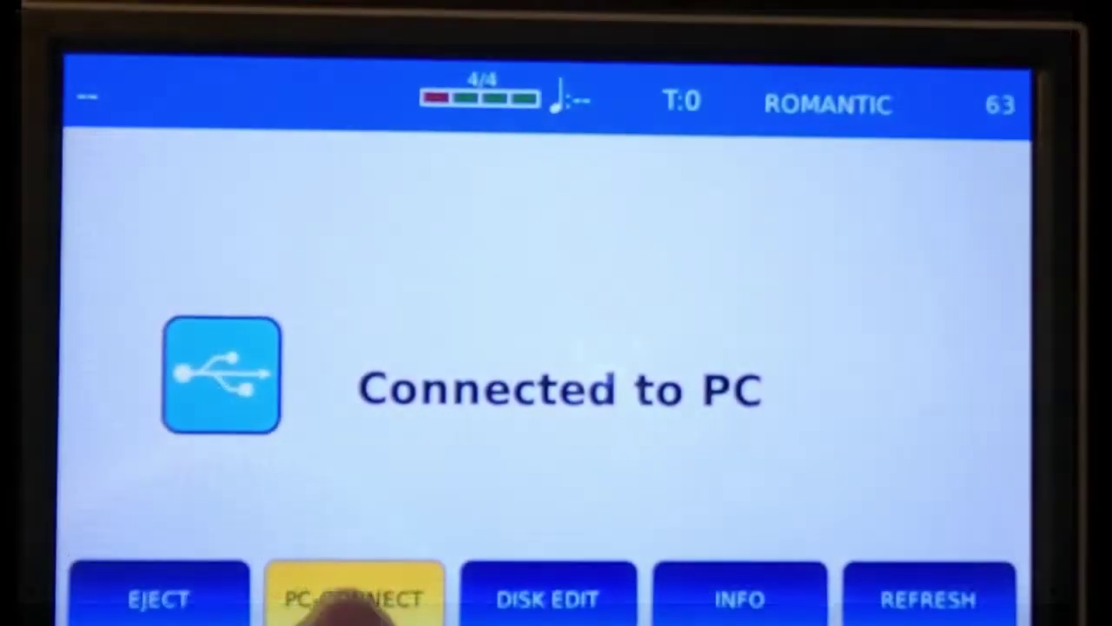
End the PC connection, confirm the disconnect warning, and dial through to STEM.
click(357, 600)
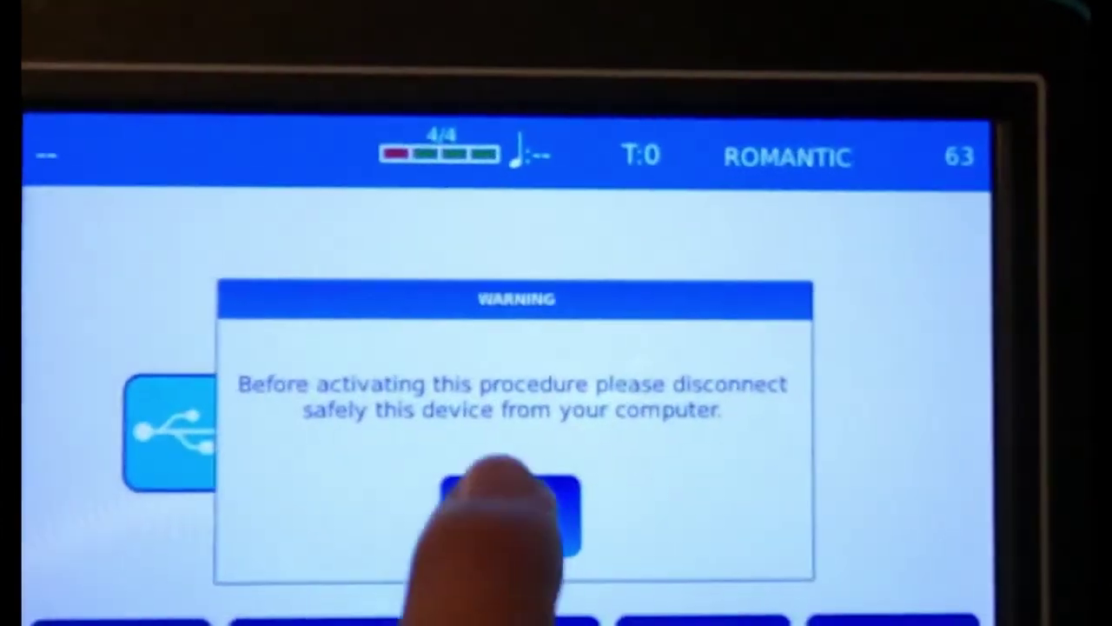
click(544, 469)
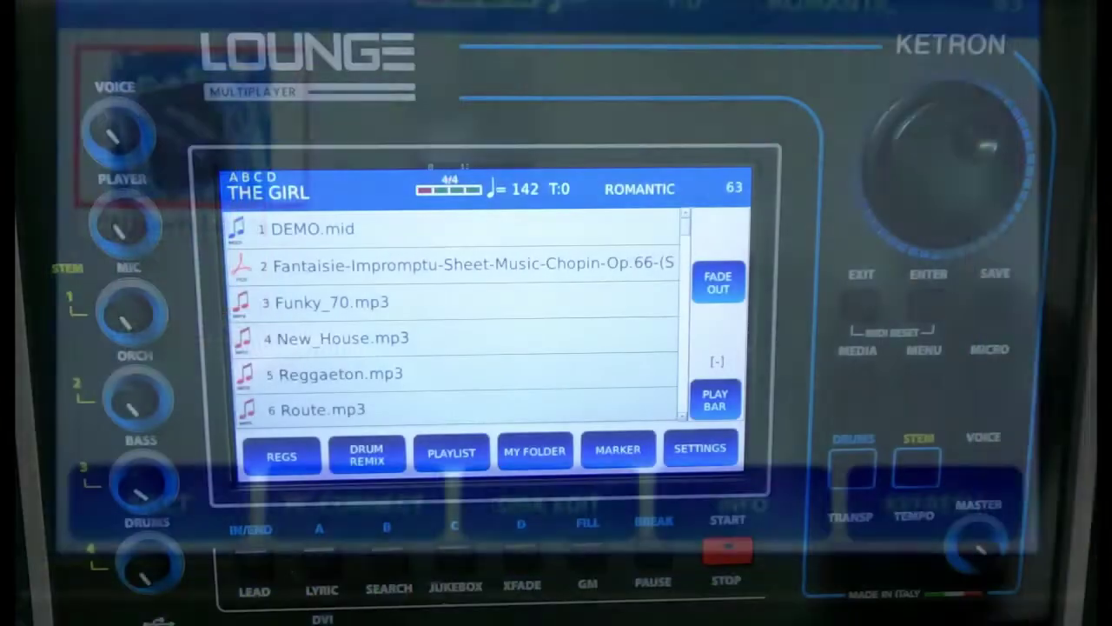
scroll(943, 143, down, 12)
scroll(943, 143, up, 2)
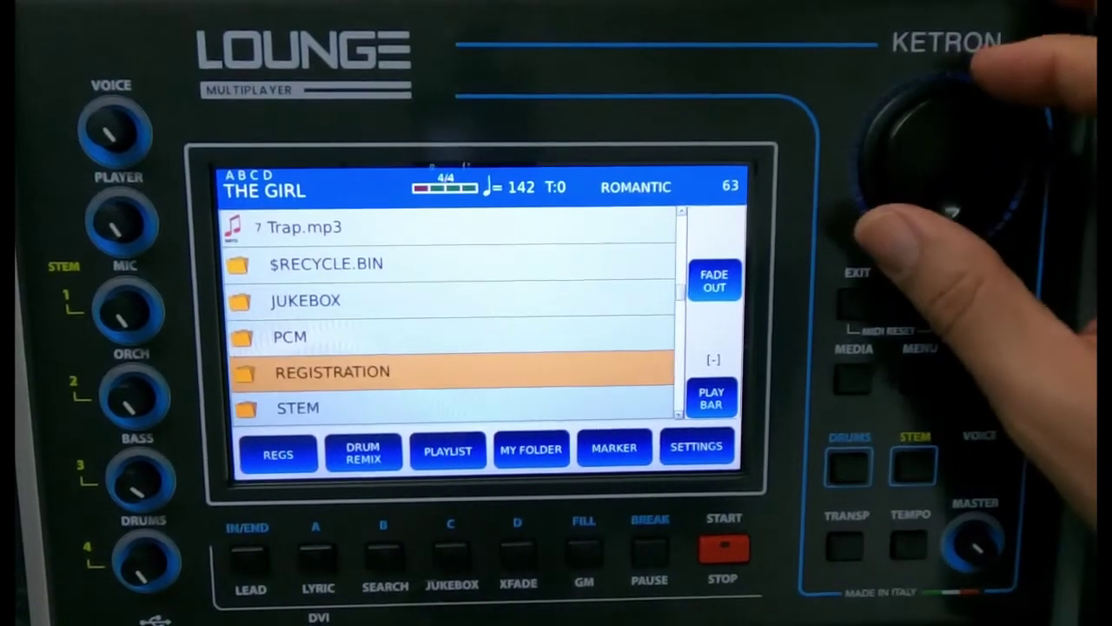
scroll(943, 144, down, 1)
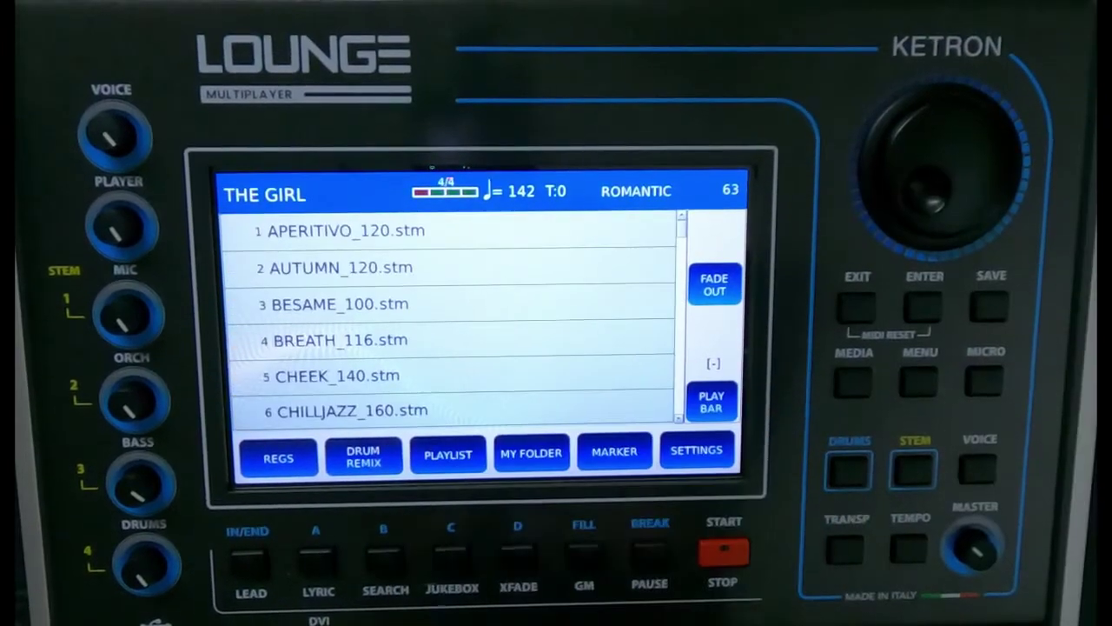
scroll(943, 143, down, 20)
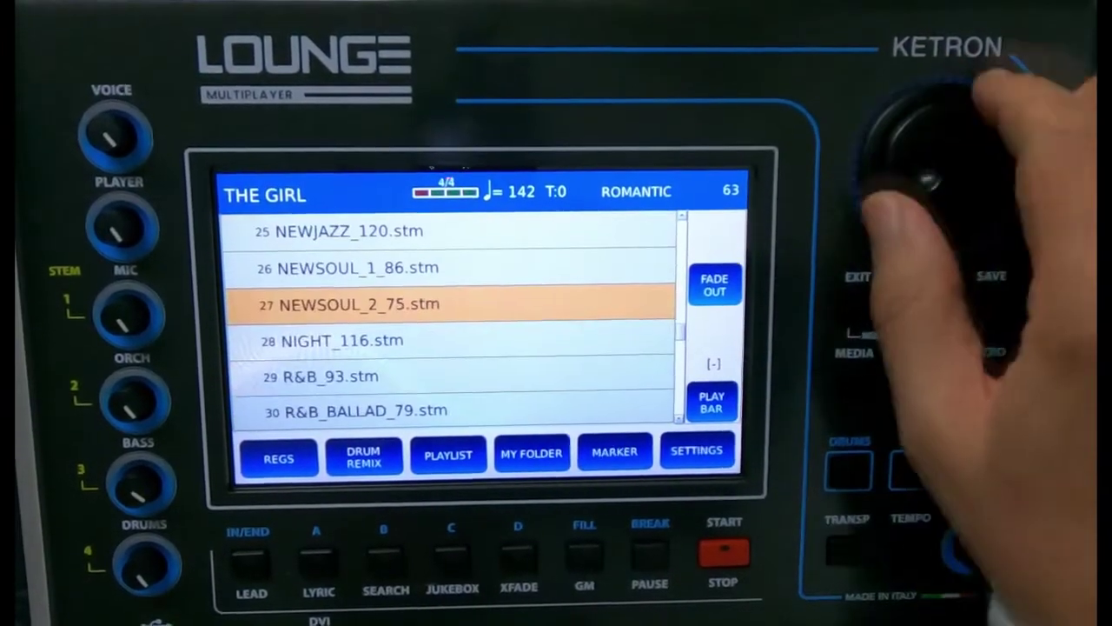
scroll(943, 143, down, 15)
Open WAVE > THE GIRL_142 to check its section WAVs, then back out to STEM.
click(487, 405)
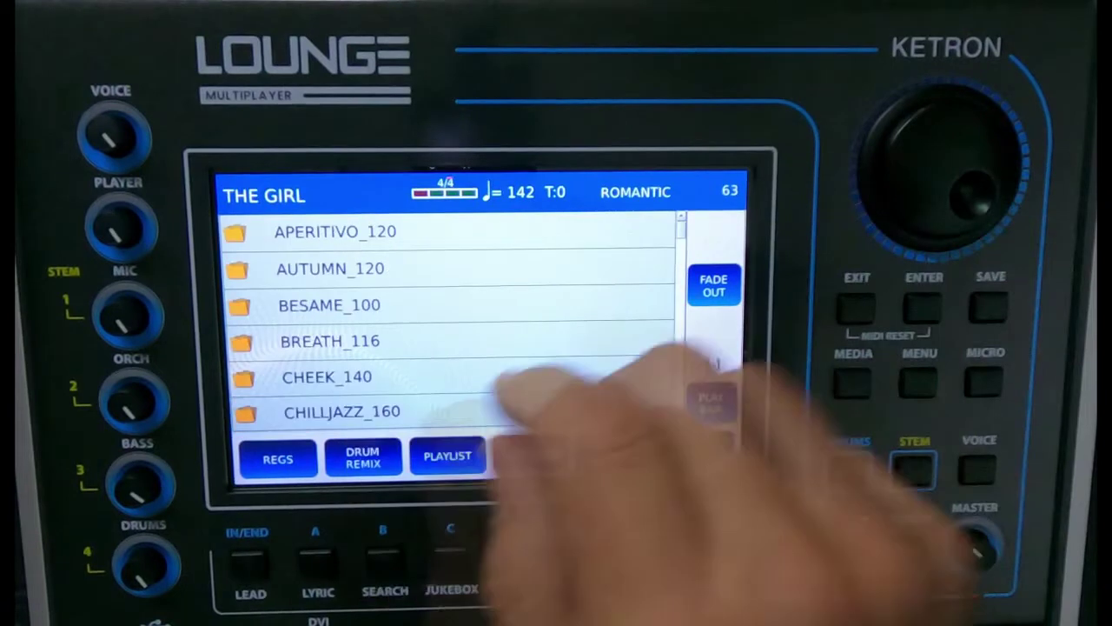
scroll(943, 144, down, 20)
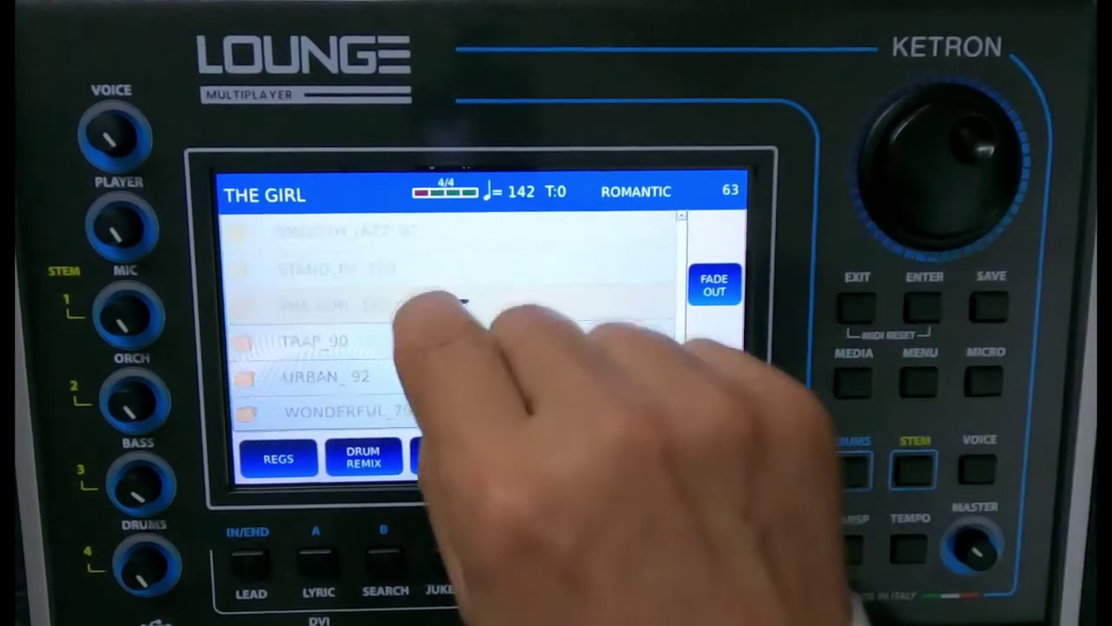
click(447, 304)
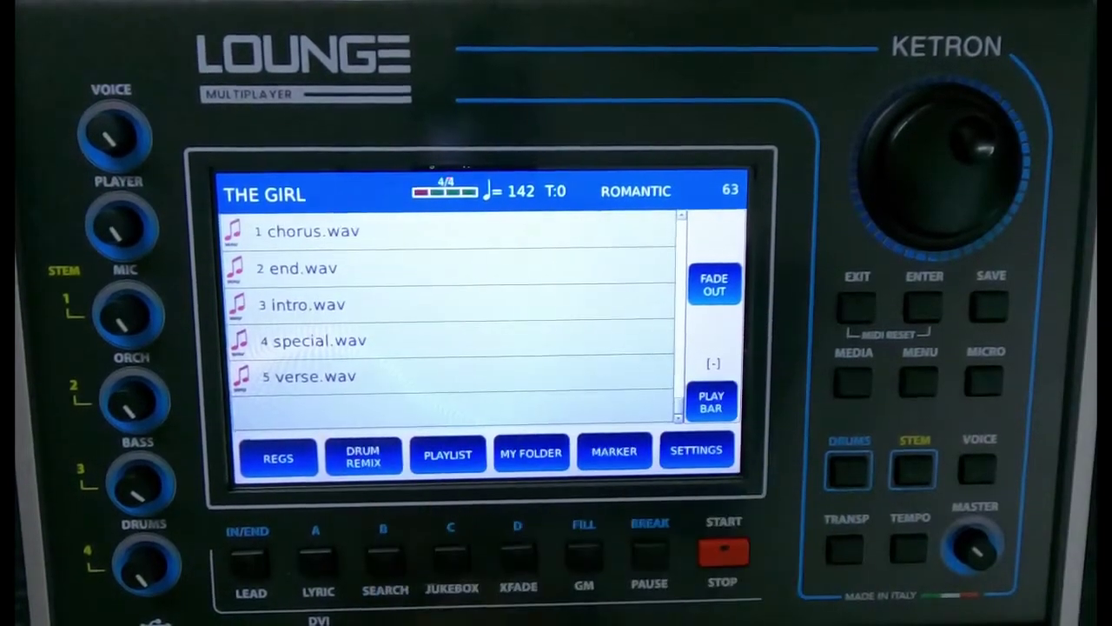
click(856, 306)
click(856, 306)
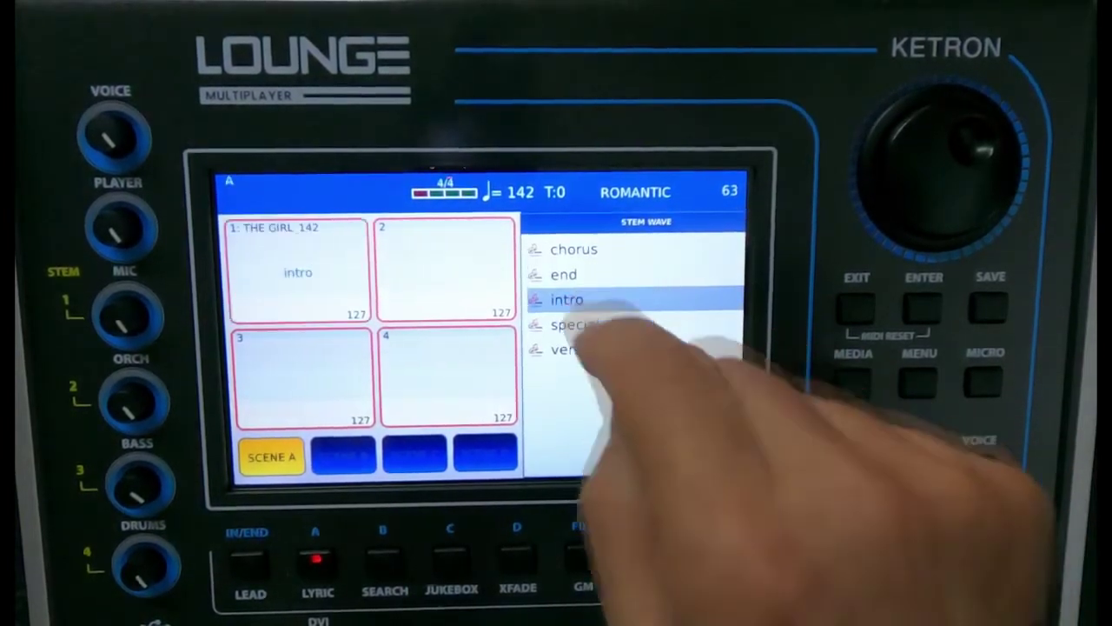
Load THE GIRL_142's special section into scene A's pad 2 and leave the wave list.
click(857, 306)
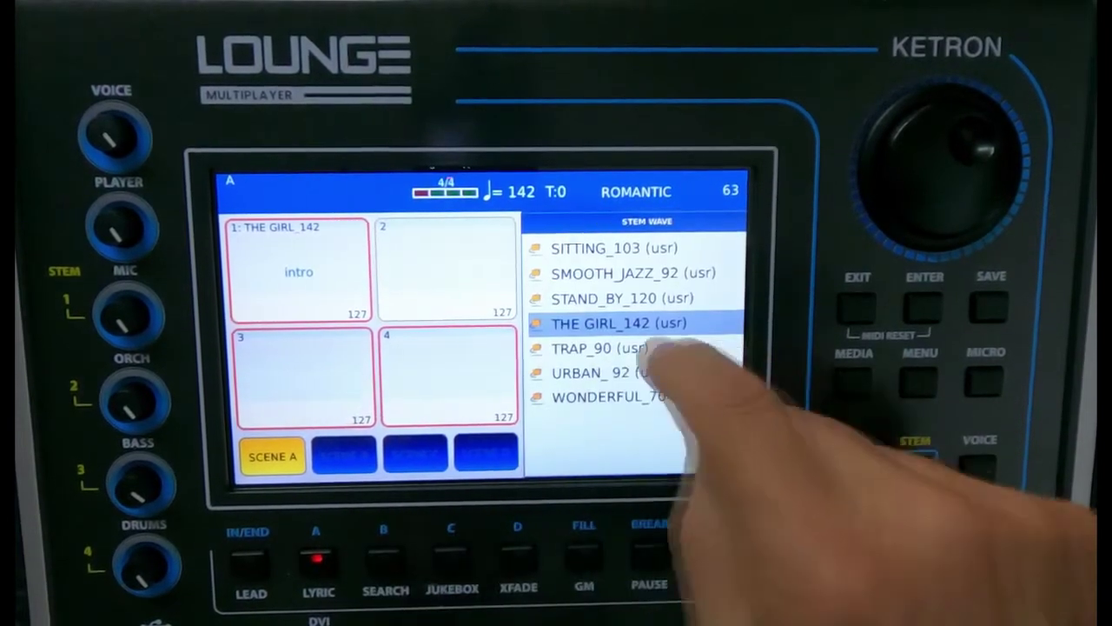
click(661, 323)
scroll(938, 165, up, 2)
scroll(939, 165, down, 1)
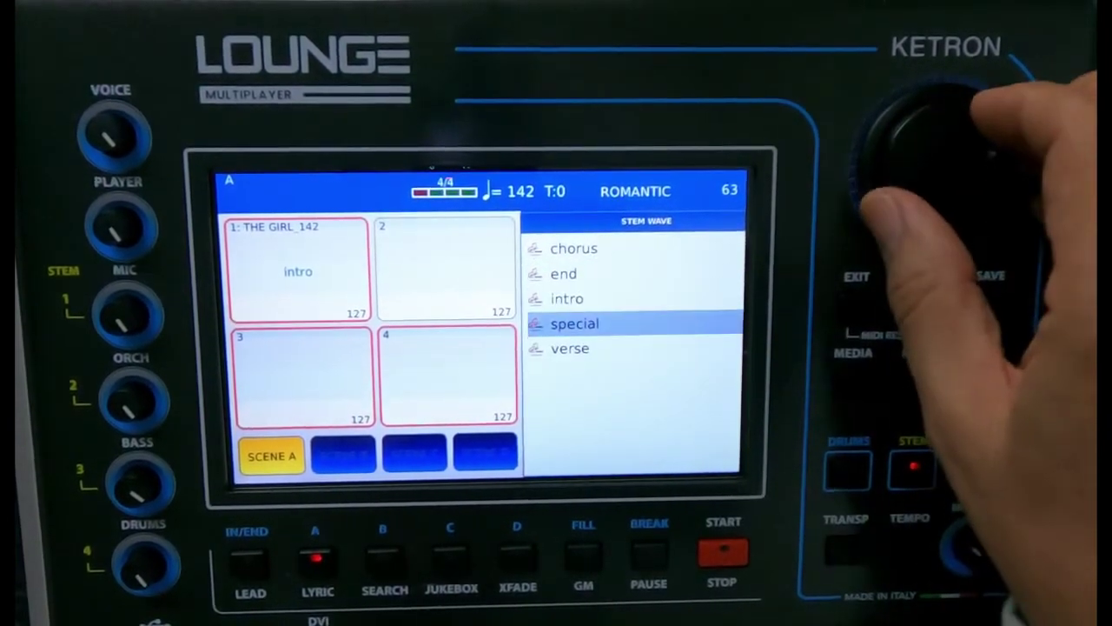
click(608, 323)
click(857, 306)
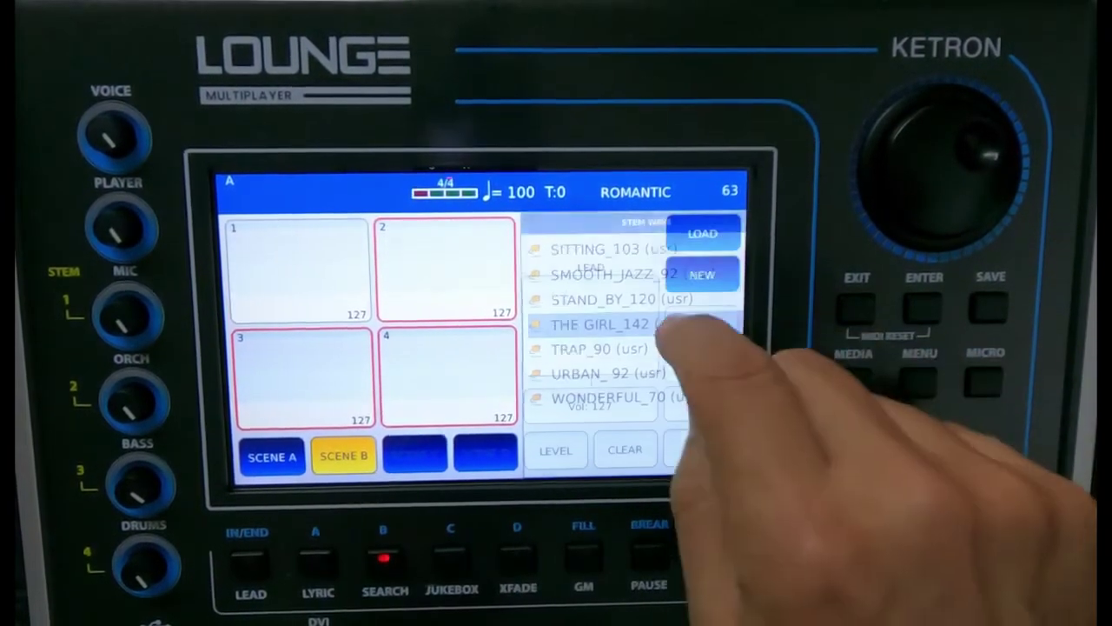
Put the verse in scene B's pad 1 and the chorus in scene C's pad 1, then pick scene D's WAVE.
click(573, 351)
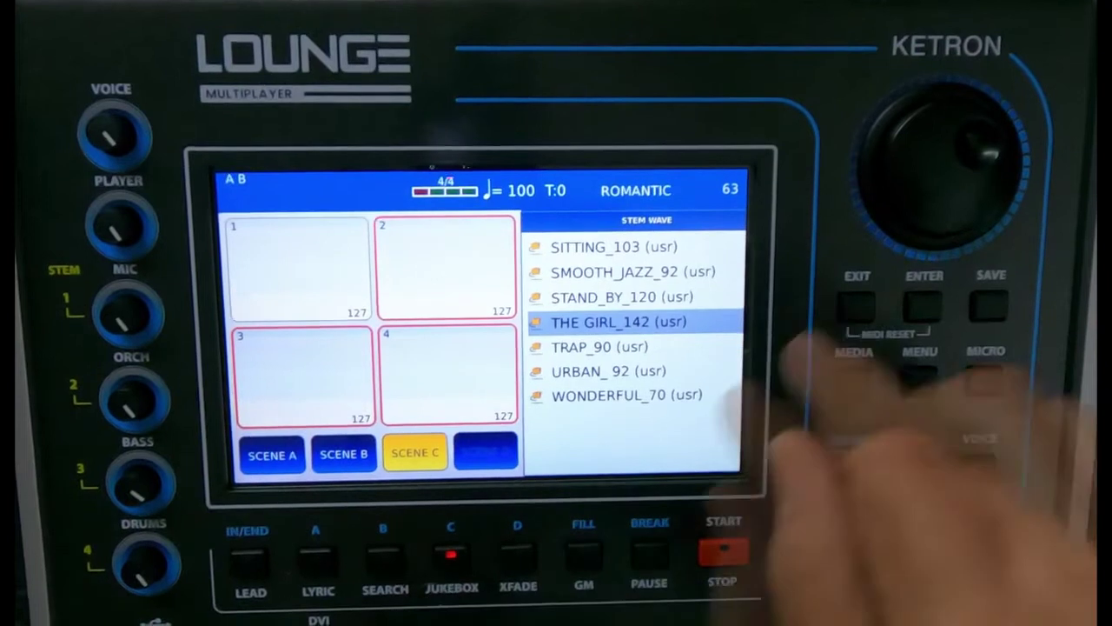
click(608, 324)
scroll(938, 165, down, 1)
click(575, 248)
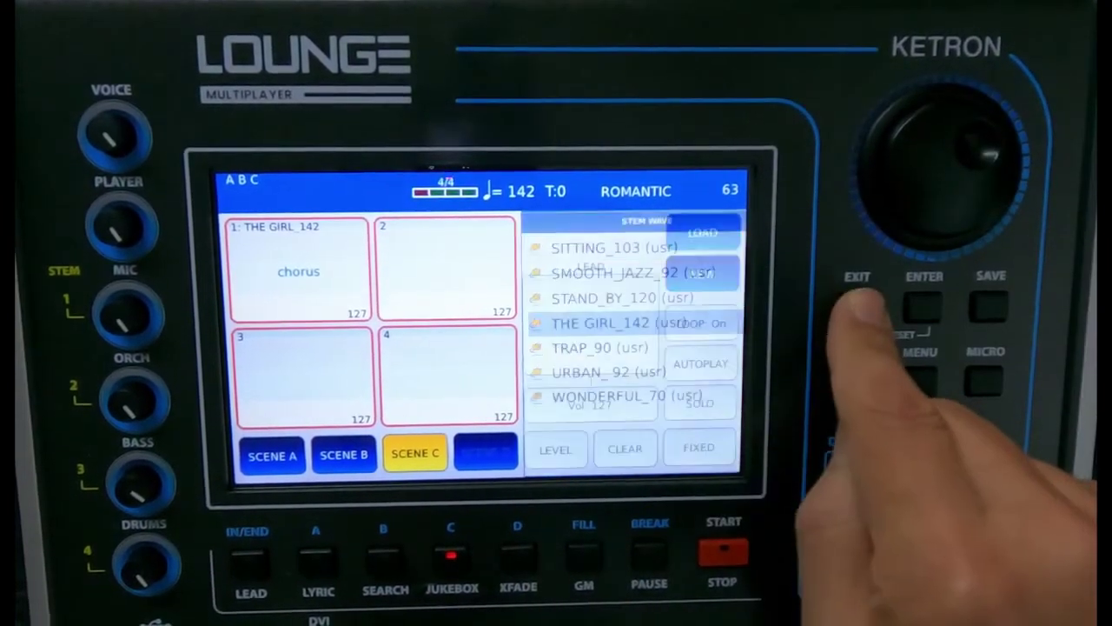
click(317, 347)
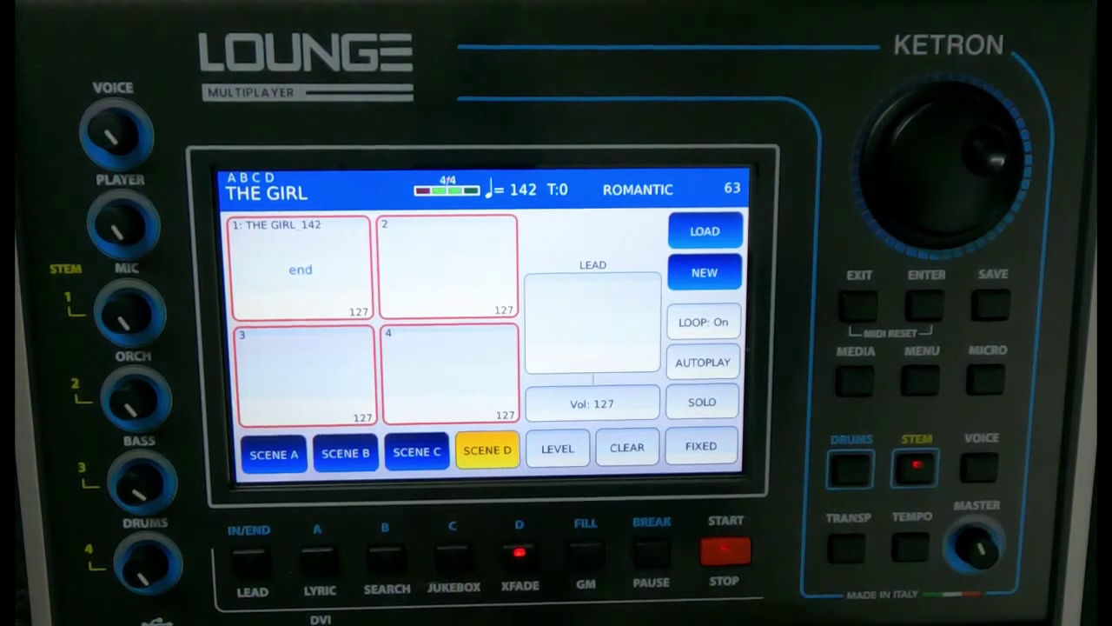
Start playback of THE GIRL stem scenes A–D with START/STOP.
click(725, 549)
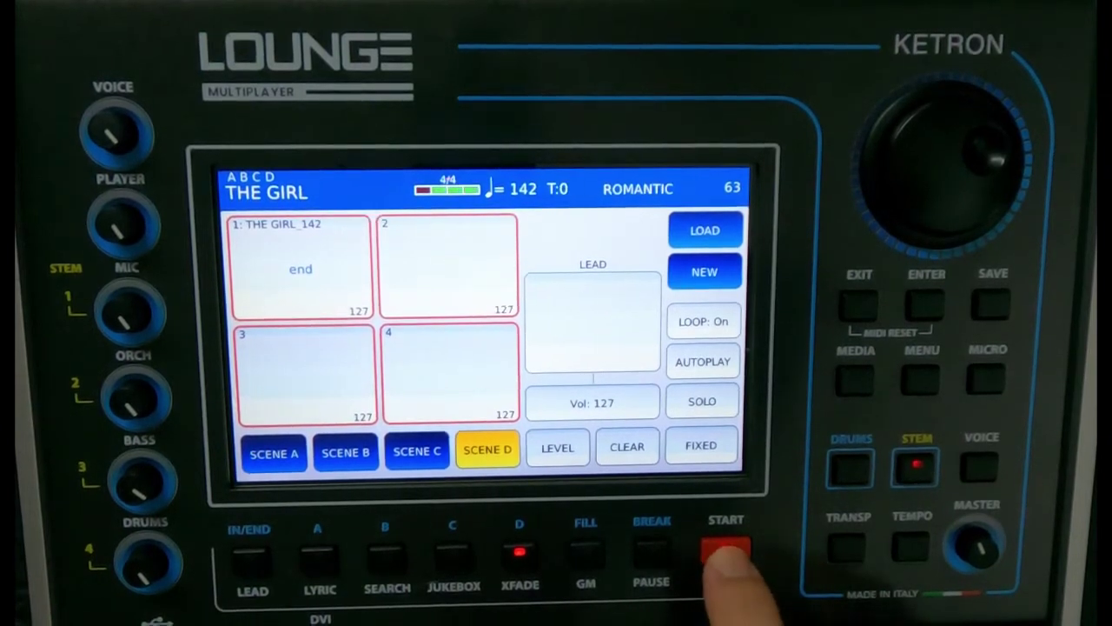